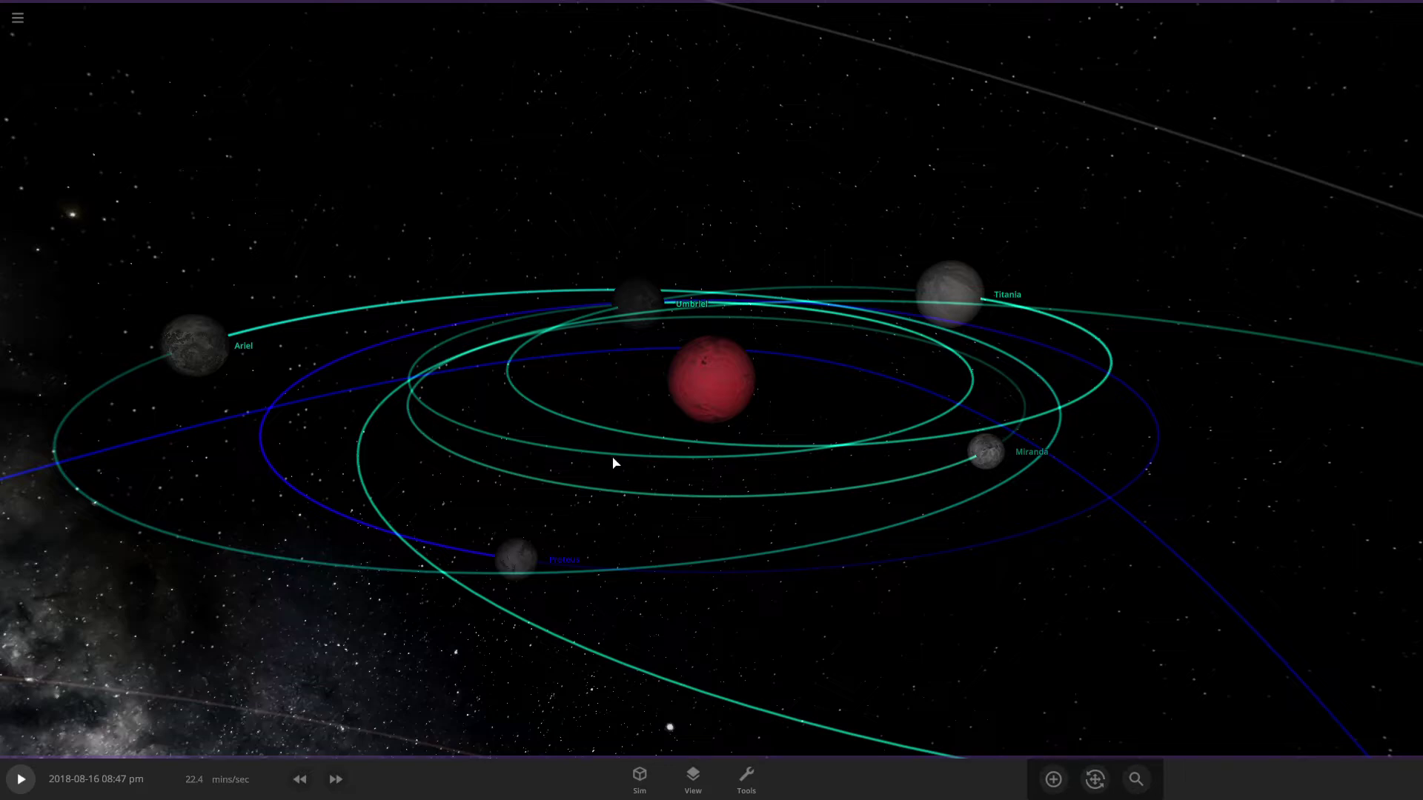
Orbit and zoom the camera around the red planet Makemake
{"action": "left_click_drag", "start_coordinate": [612, 463], "coordinate": [820, 552]}
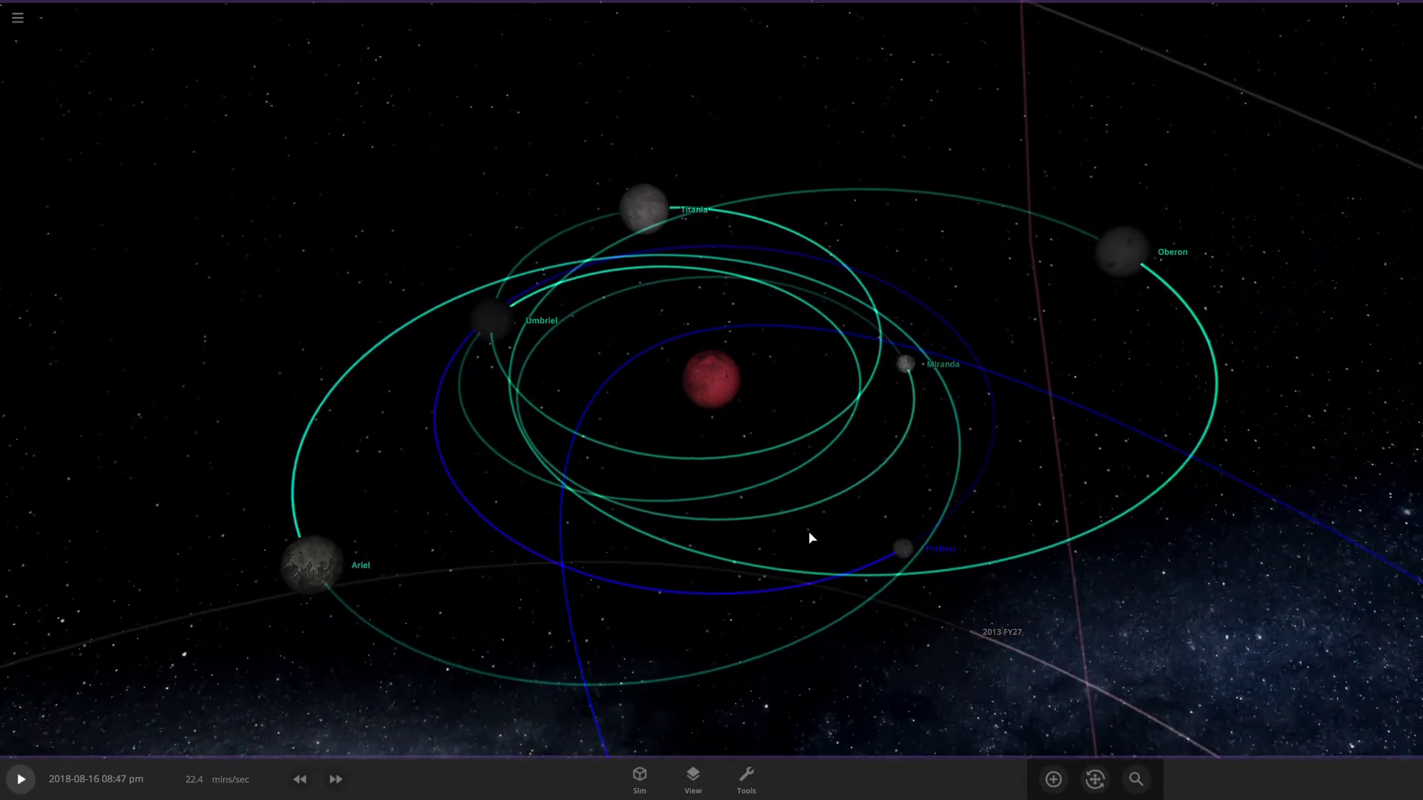
{"action": "scroll", "coordinate": [811, 538], "scroll_direction": "down", "scroll_amount": 3}
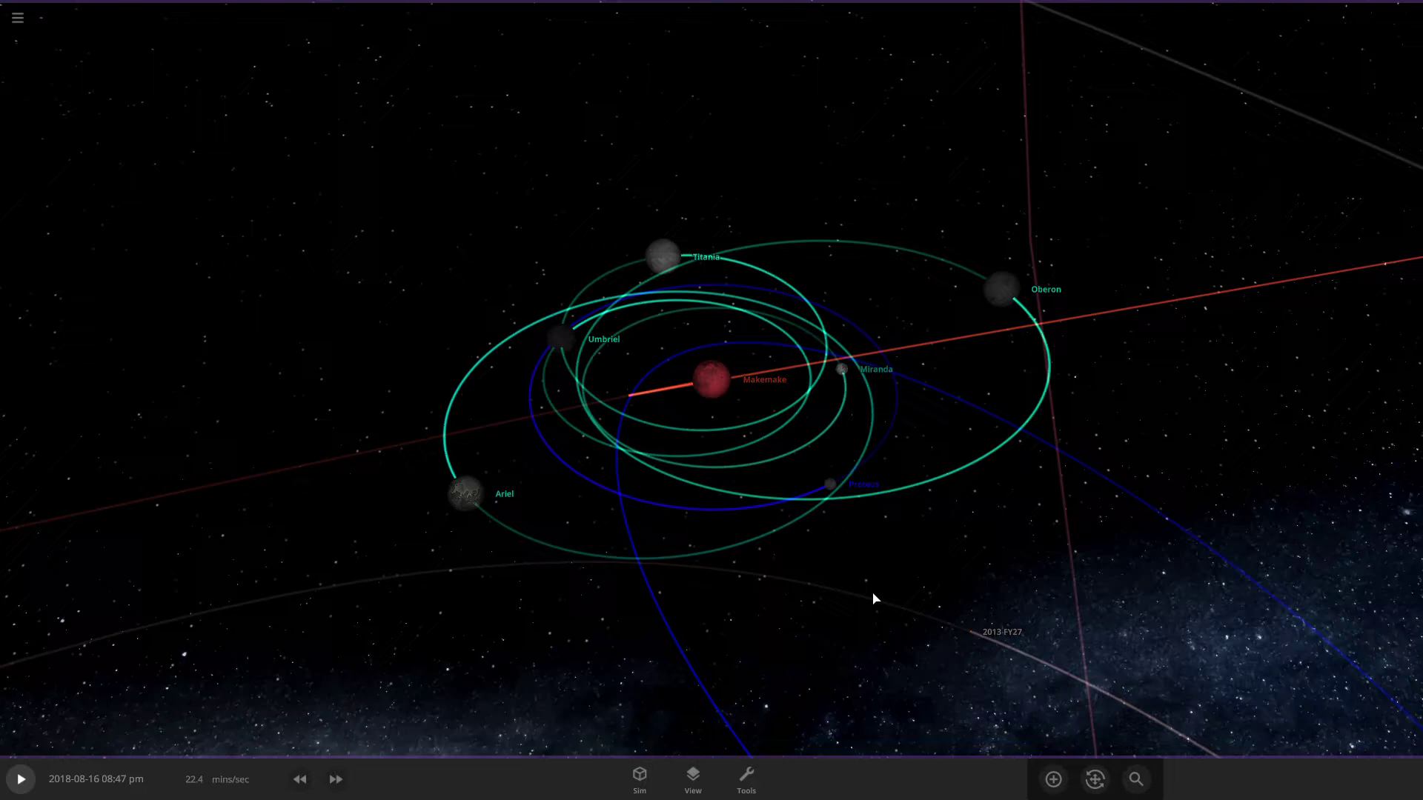
{"action": "scroll", "coordinate": [852, 581], "scroll_direction": "down", "scroll_amount": 3}
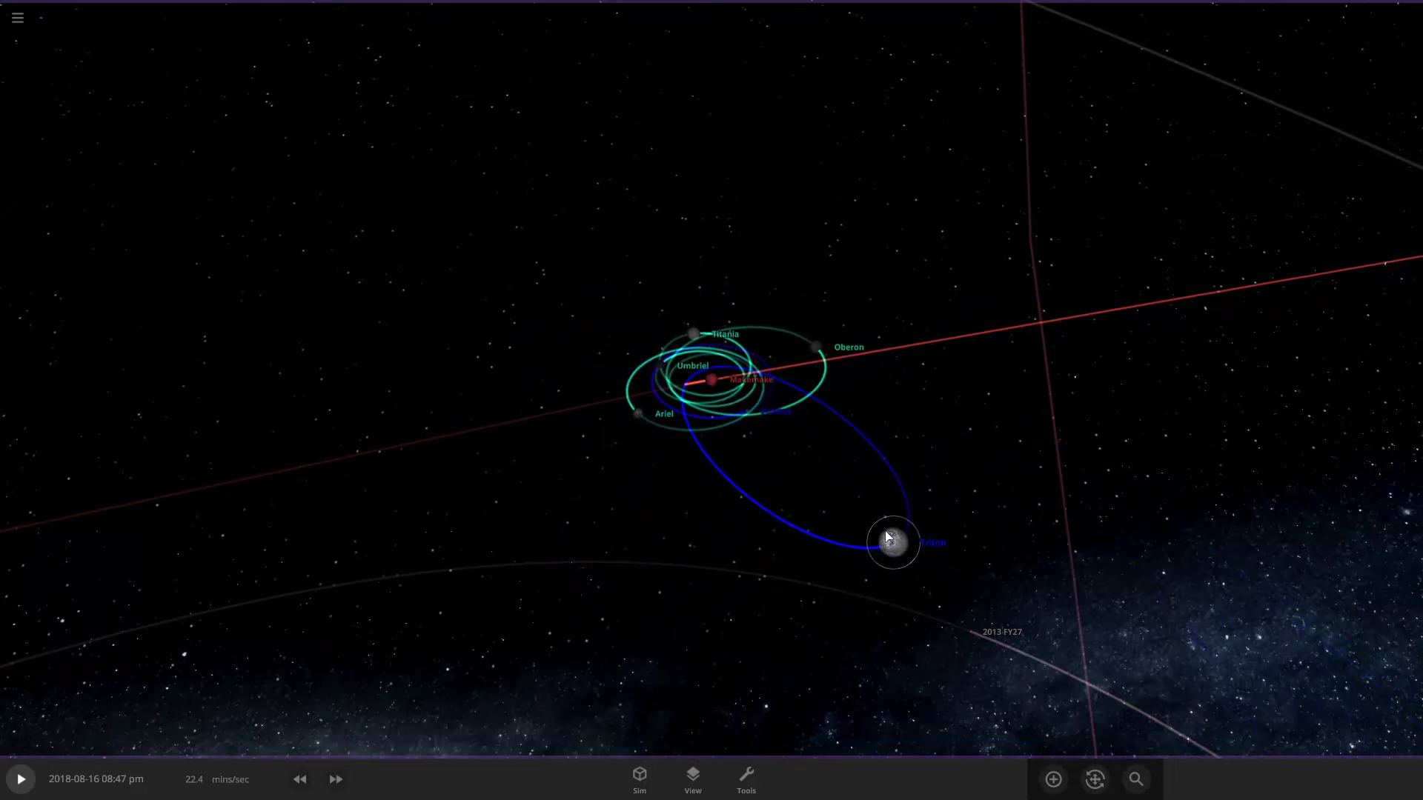
Focus on Triton, then Proteus, and orbit to look down on Makemake's moons
{"action": "double_click", "coordinate": [900, 554]}
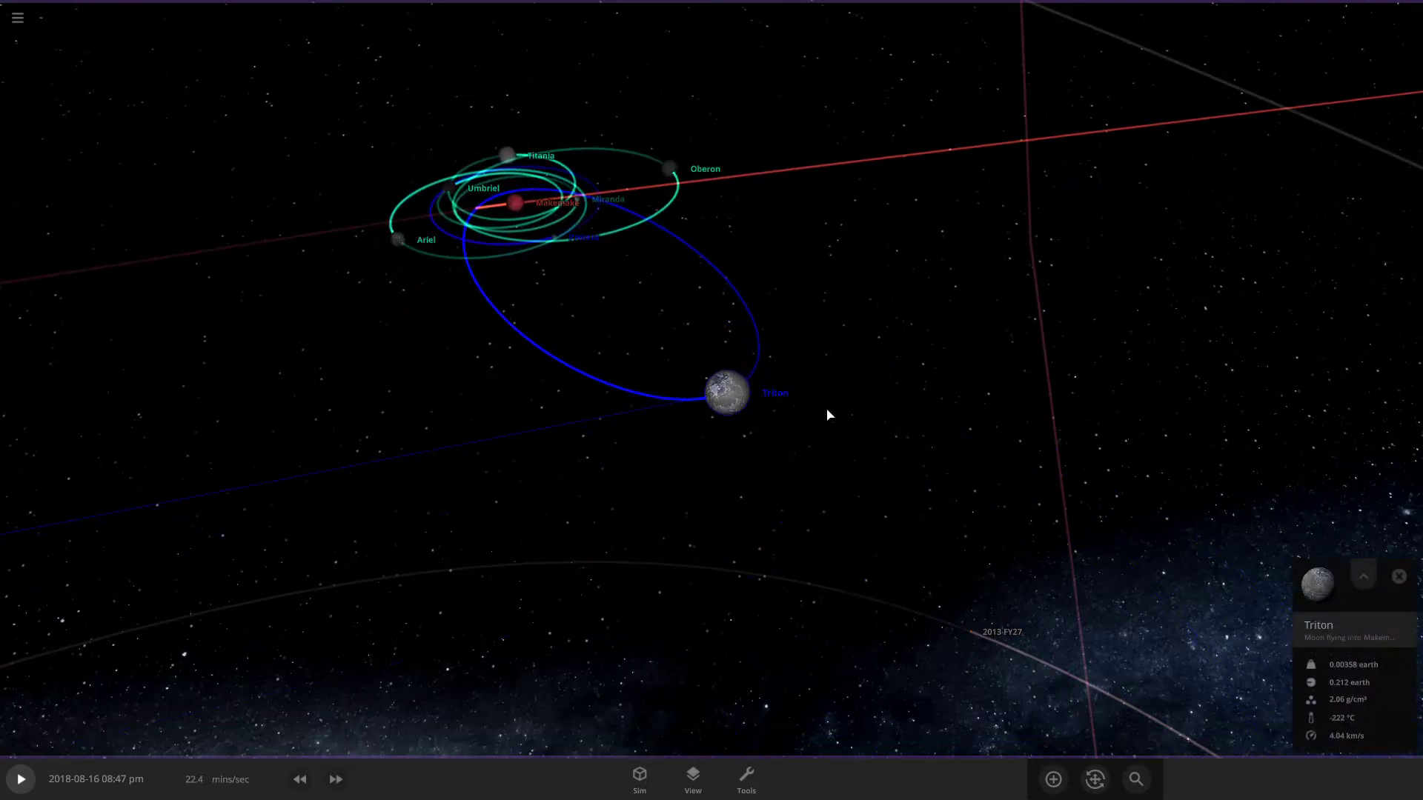
{"action": "scroll", "coordinate": [828, 415], "scroll_direction": "down", "scroll_amount": 3}
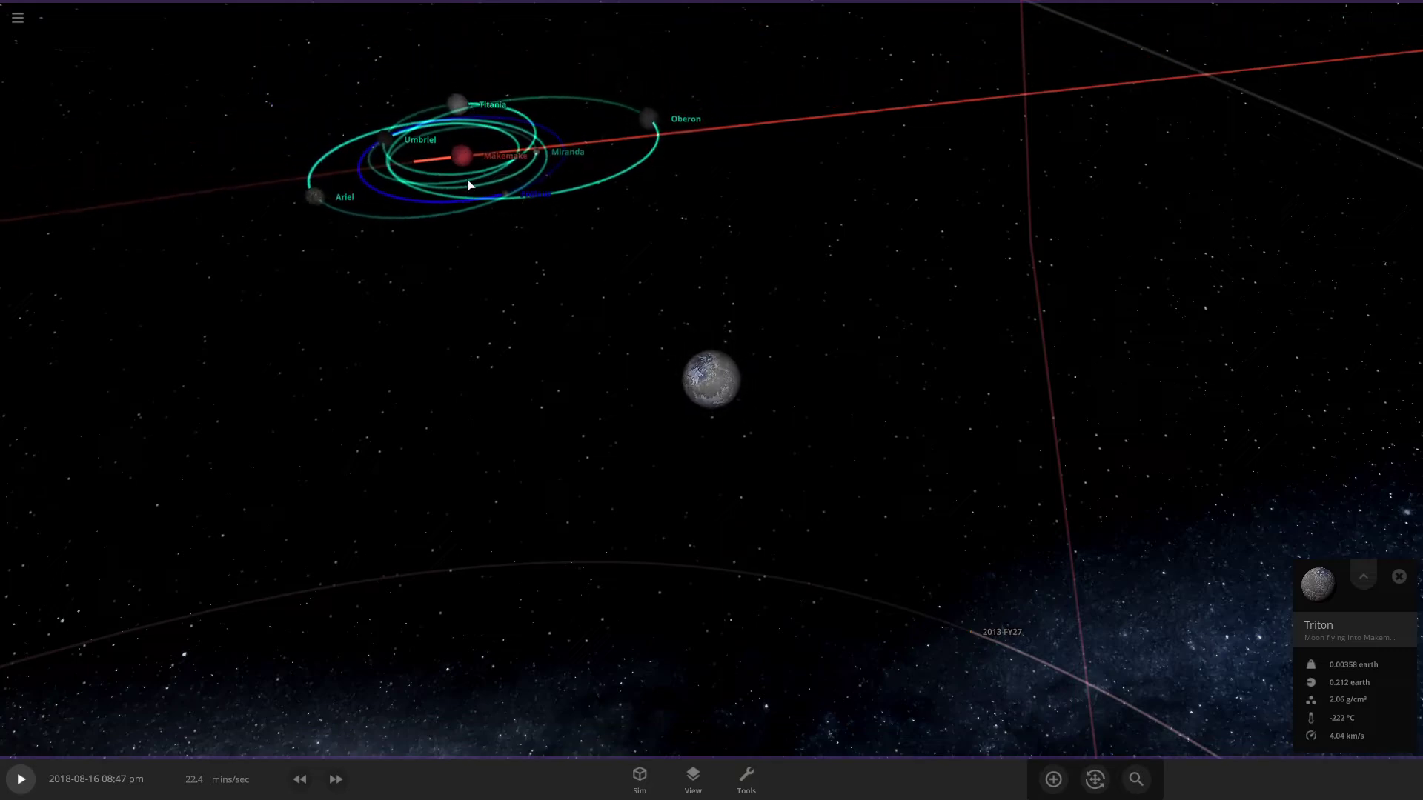
{"action": "double_click", "coordinate": [502, 205]}
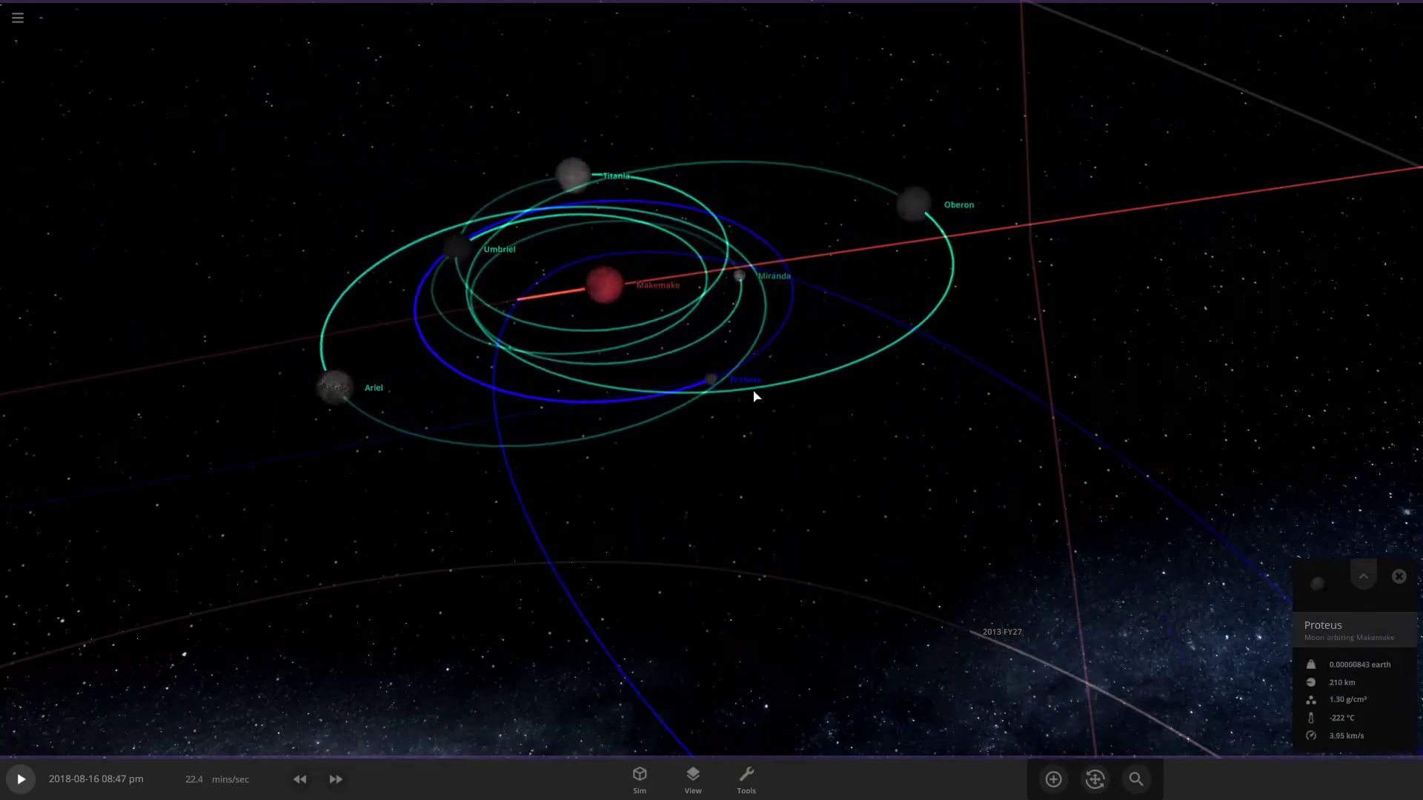
{"action": "left_click_drag", "start_coordinate": [749, 395], "coordinate": [993, 253]}
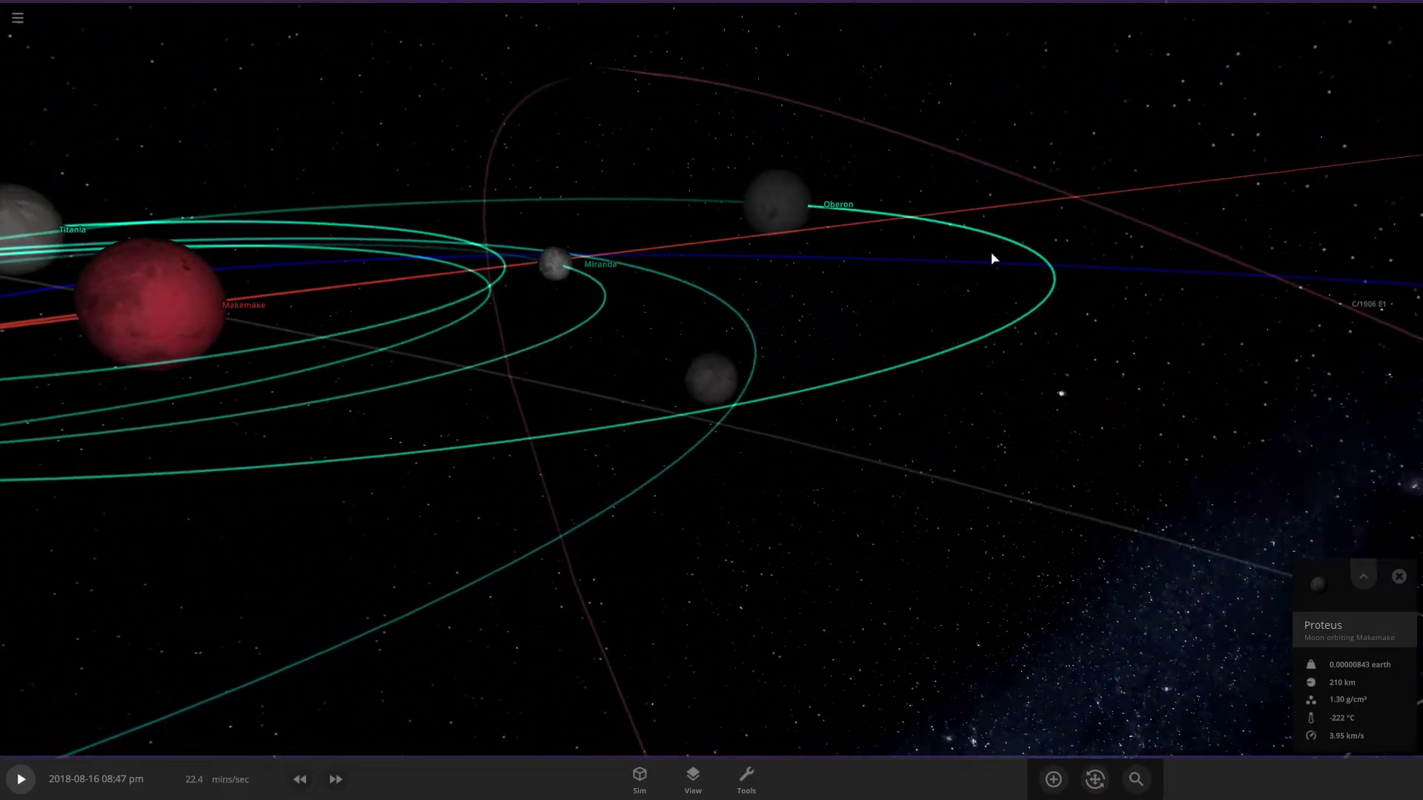
{"action": "mouse_move", "coordinate": [841, 467]}
{"action": "left_mouse_down"}
{"action": "mouse_move", "coordinate": [705, 518]}
{"action": "mouse_move", "coordinate": [635, 403]}
{"action": "mouse_move", "coordinate": [613, 403]}
{"action": "mouse_move", "coordinate": [664, 509]}
{"action": "mouse_move", "coordinate": [705, 533]}
{"action": "mouse_move", "coordinate": [714, 508]}
{"action": "mouse_move", "coordinate": [749, 492]}
{"action": "mouse_move", "coordinate": [822, 311]}
{"action": "left_mouse_up"}
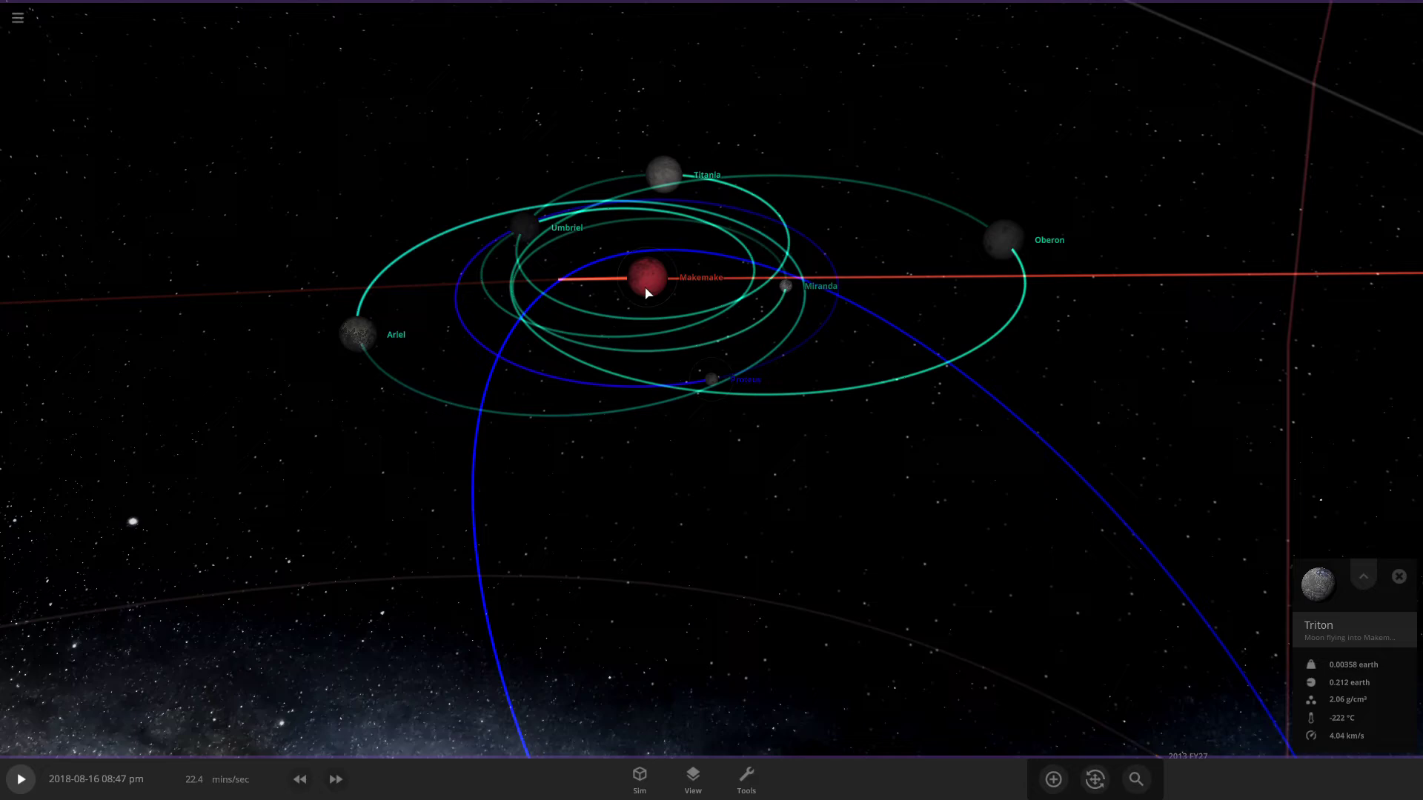
Select Makemake and tilt the view edge-on while the moons collide into debris
{"action": "left_click", "coordinate": [635, 263]}
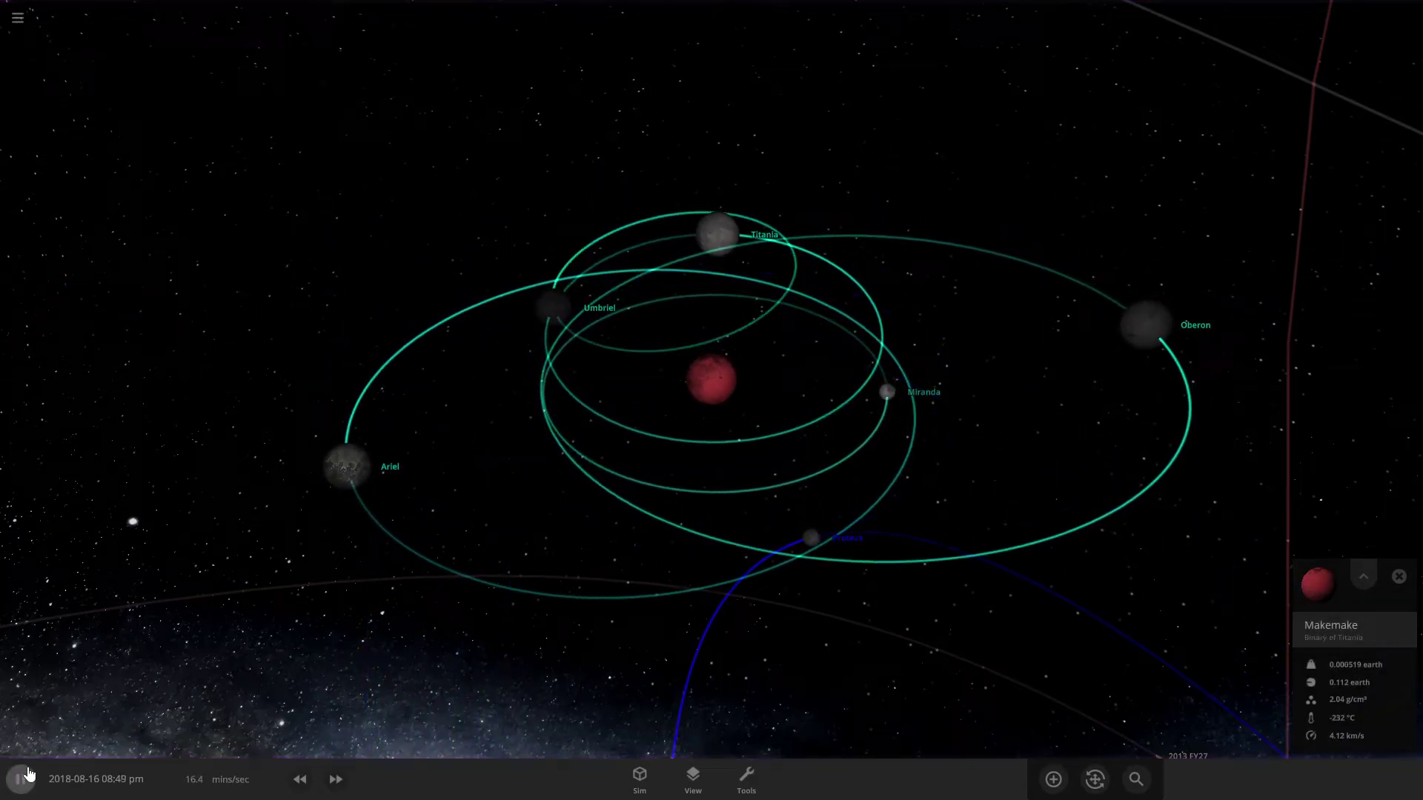
{"action": "left_click_drag", "start_coordinate": [454, 359], "coordinate": [217, 796]}
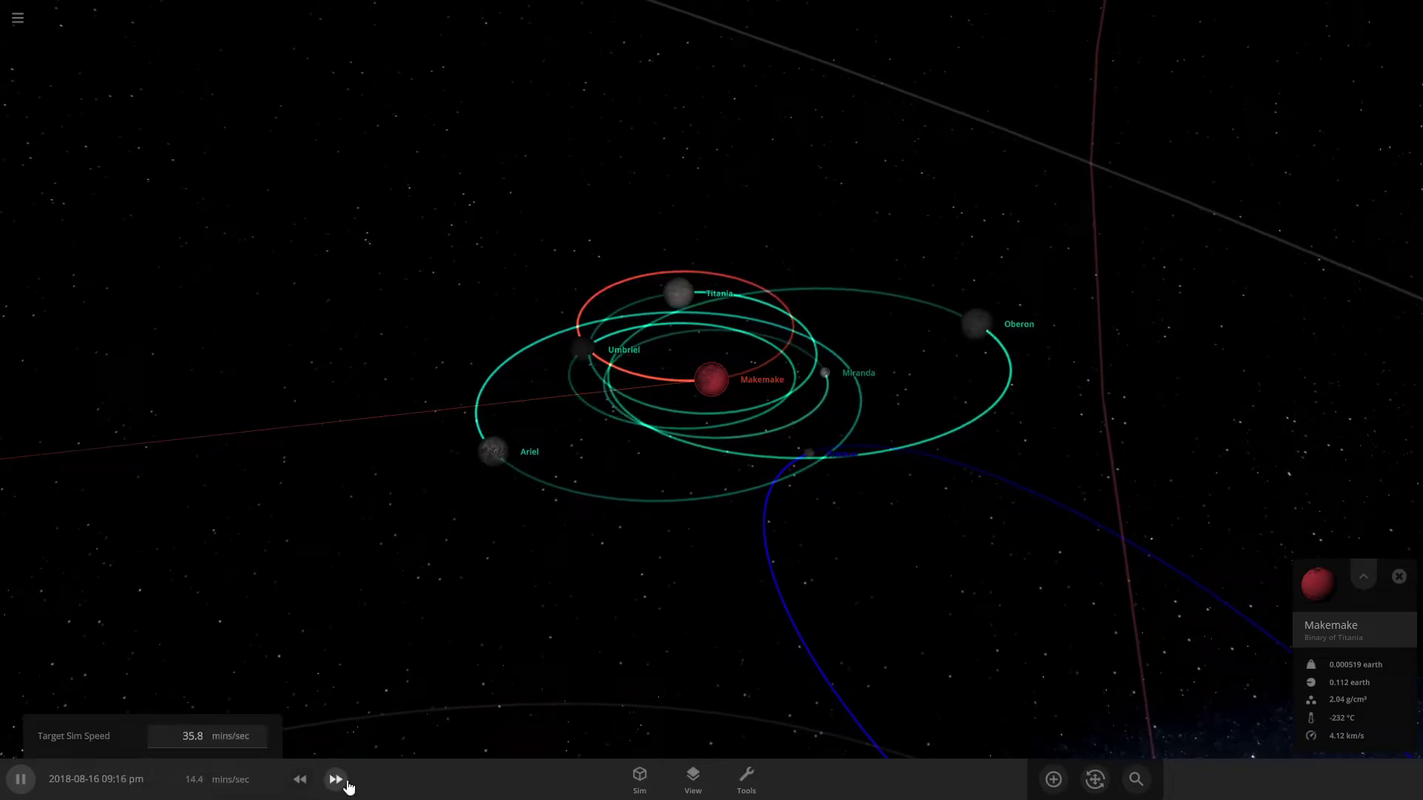
{"action": "scroll", "coordinate": [695, 548], "scroll_direction": "down", "scroll_amount": 3}
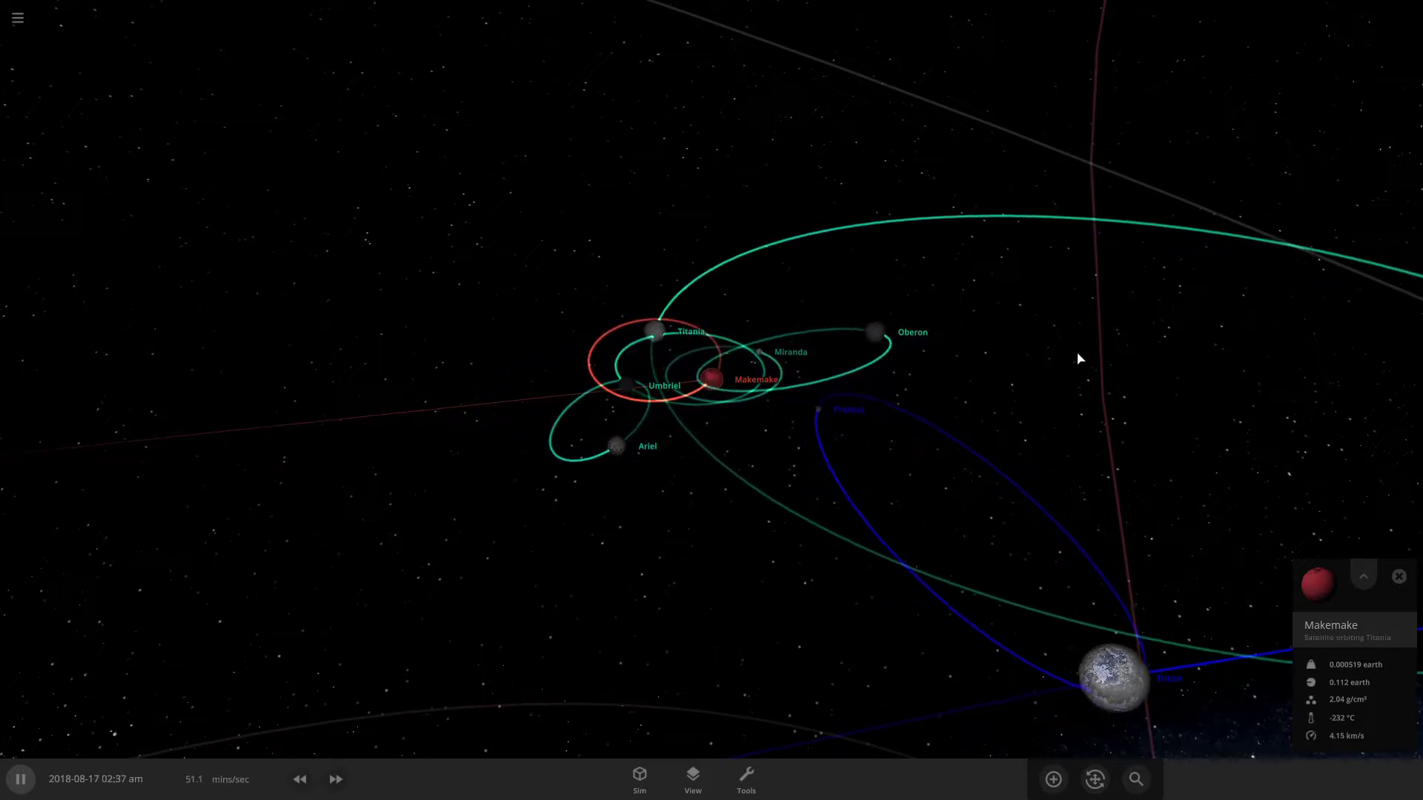
{"action": "mouse_move", "coordinate": [877, 469]}
{"action": "left_mouse_down"}
{"action": "mouse_move", "coordinate": [880, 509]}
{"action": "mouse_move", "coordinate": [750, 578]}
{"action": "mouse_move", "coordinate": [587, 430]}
{"action": "left_mouse_up"}
{"action": "scroll", "coordinate": [879, 509], "scroll_direction": "up", "scroll_amount": 5}
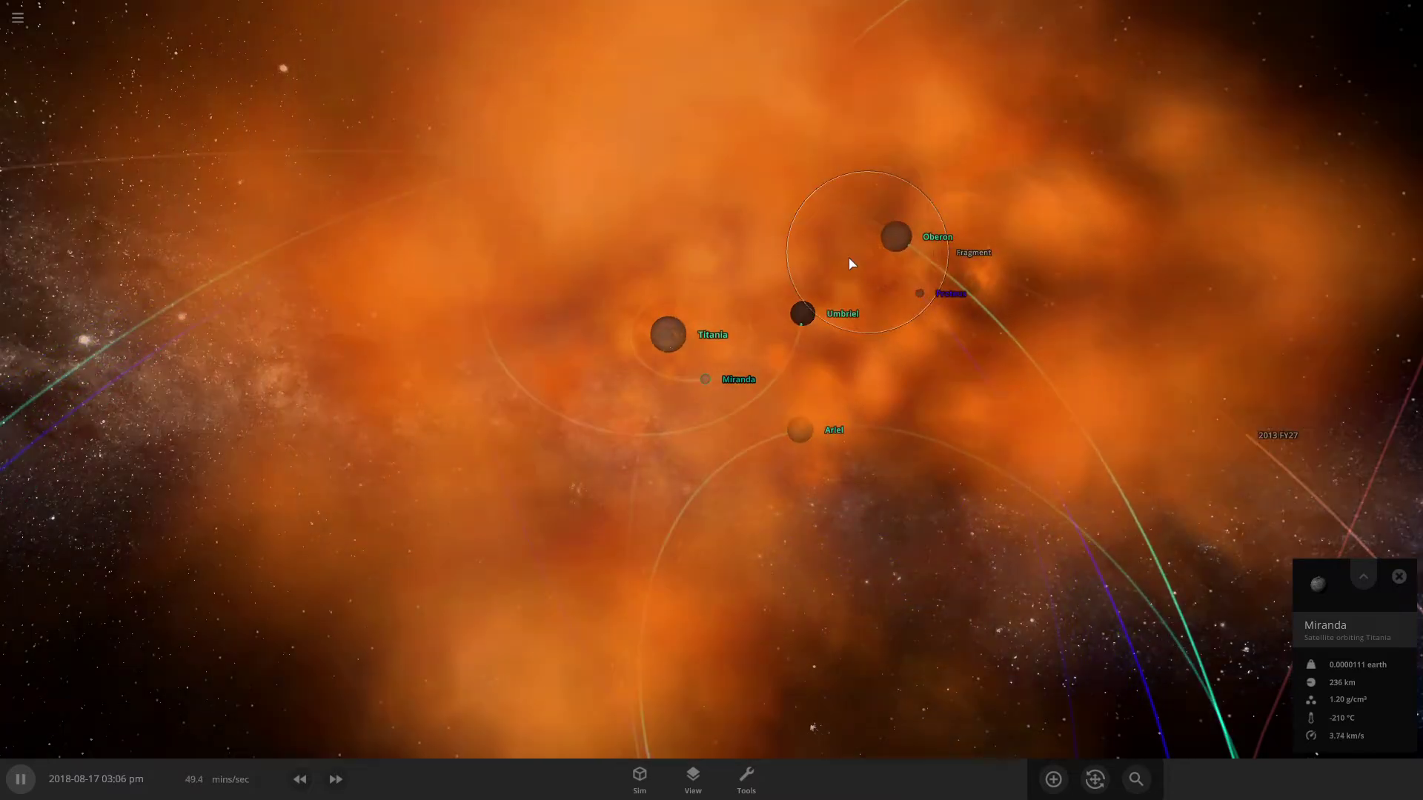
Zoom in and out on the colliding moons, then orbit the view around Oberon
{"action": "scroll", "coordinate": [850, 271], "scroll_direction": "down", "scroll_amount": 5}
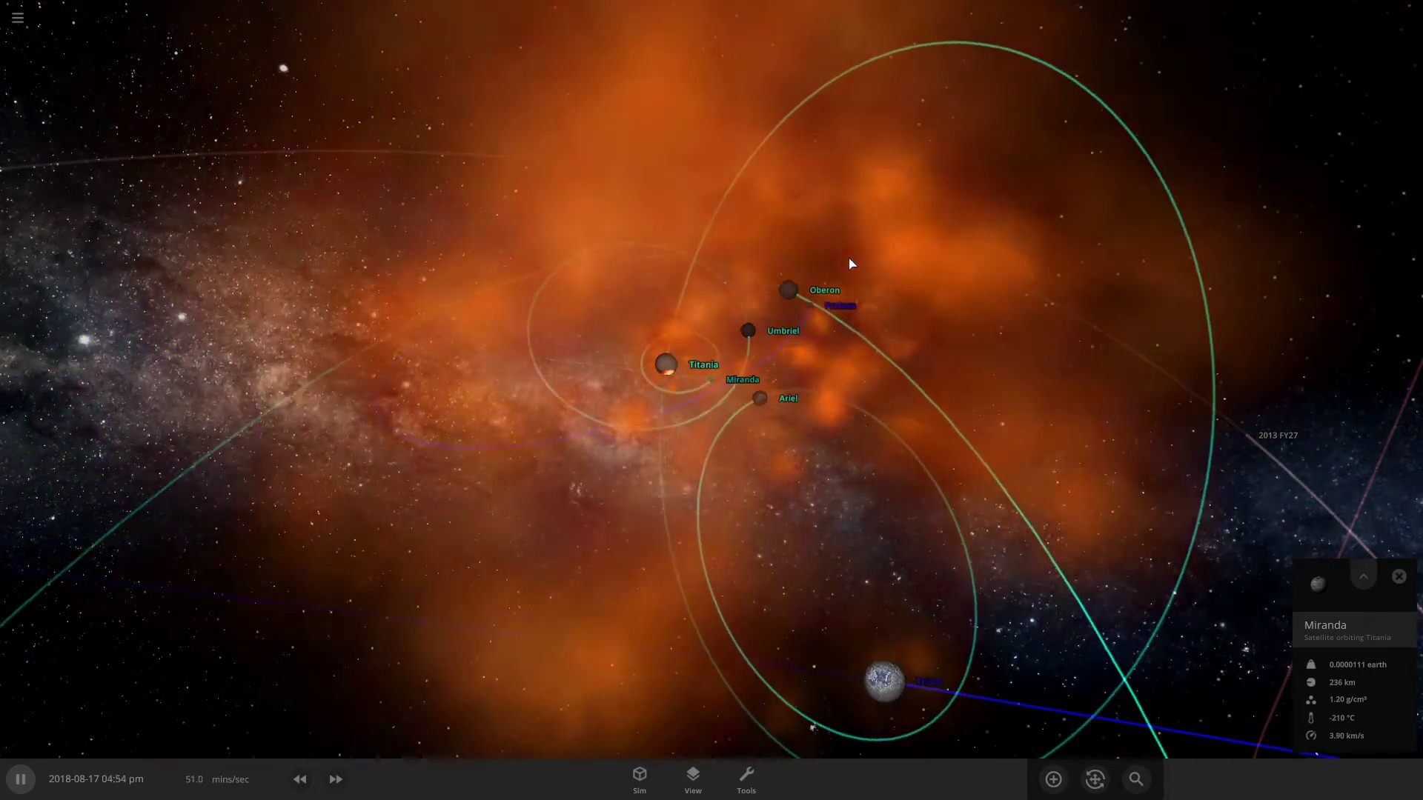
{"action": "scroll", "coordinate": [850, 263], "scroll_direction": "up", "scroll_amount": 5}
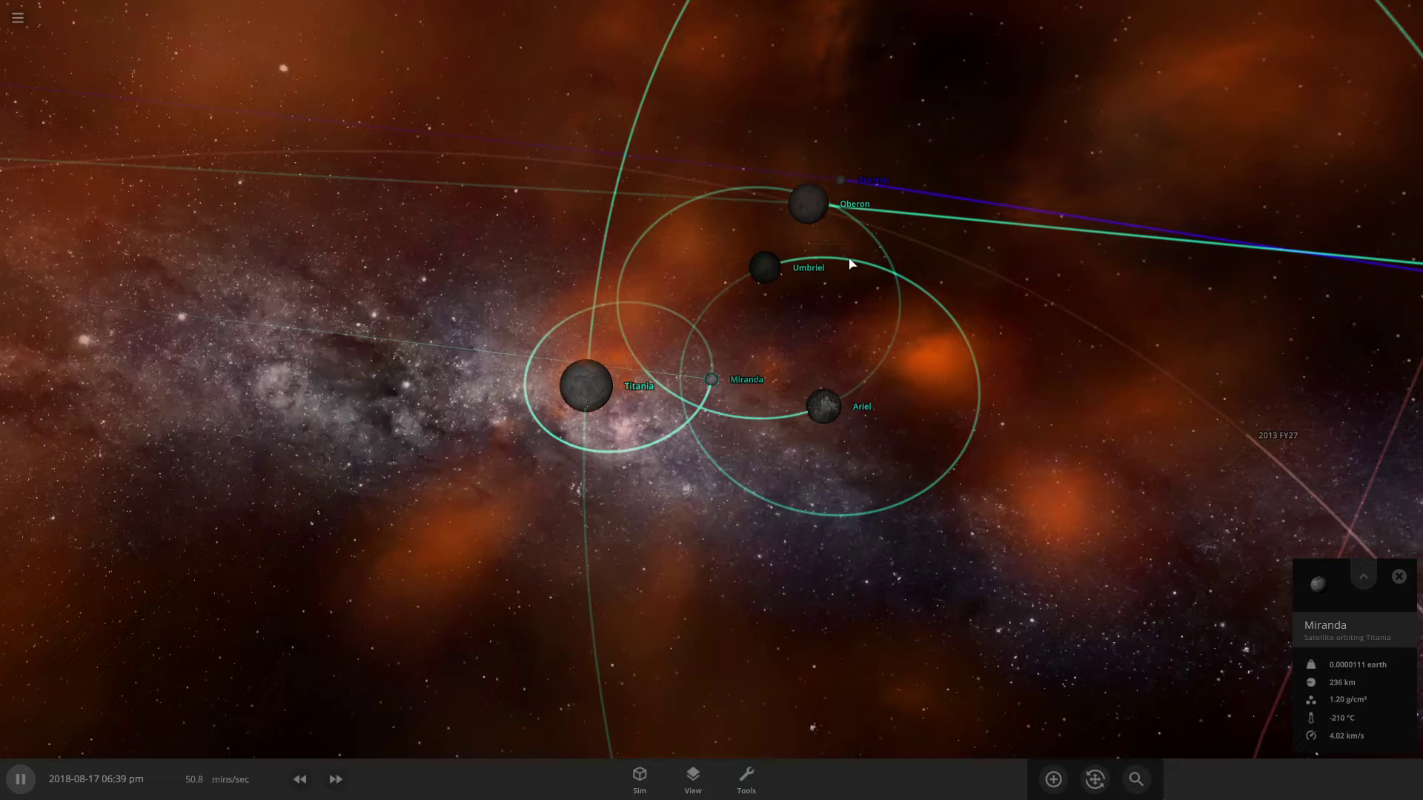
{"action": "scroll", "coordinate": [851, 264], "scroll_direction": "up", "scroll_amount": 3}
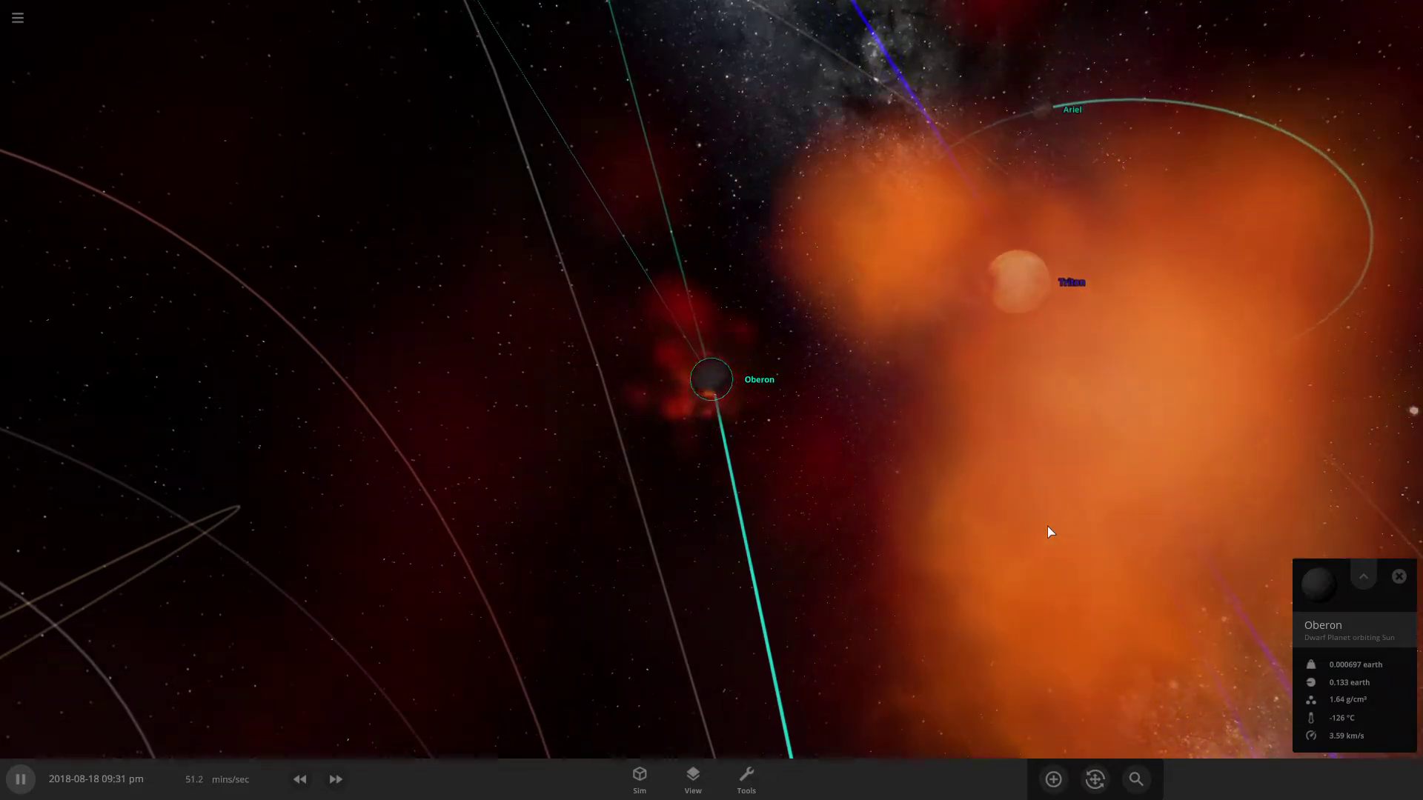
{"action": "scroll", "coordinate": [1049, 531], "scroll_direction": "down", "scroll_amount": 3}
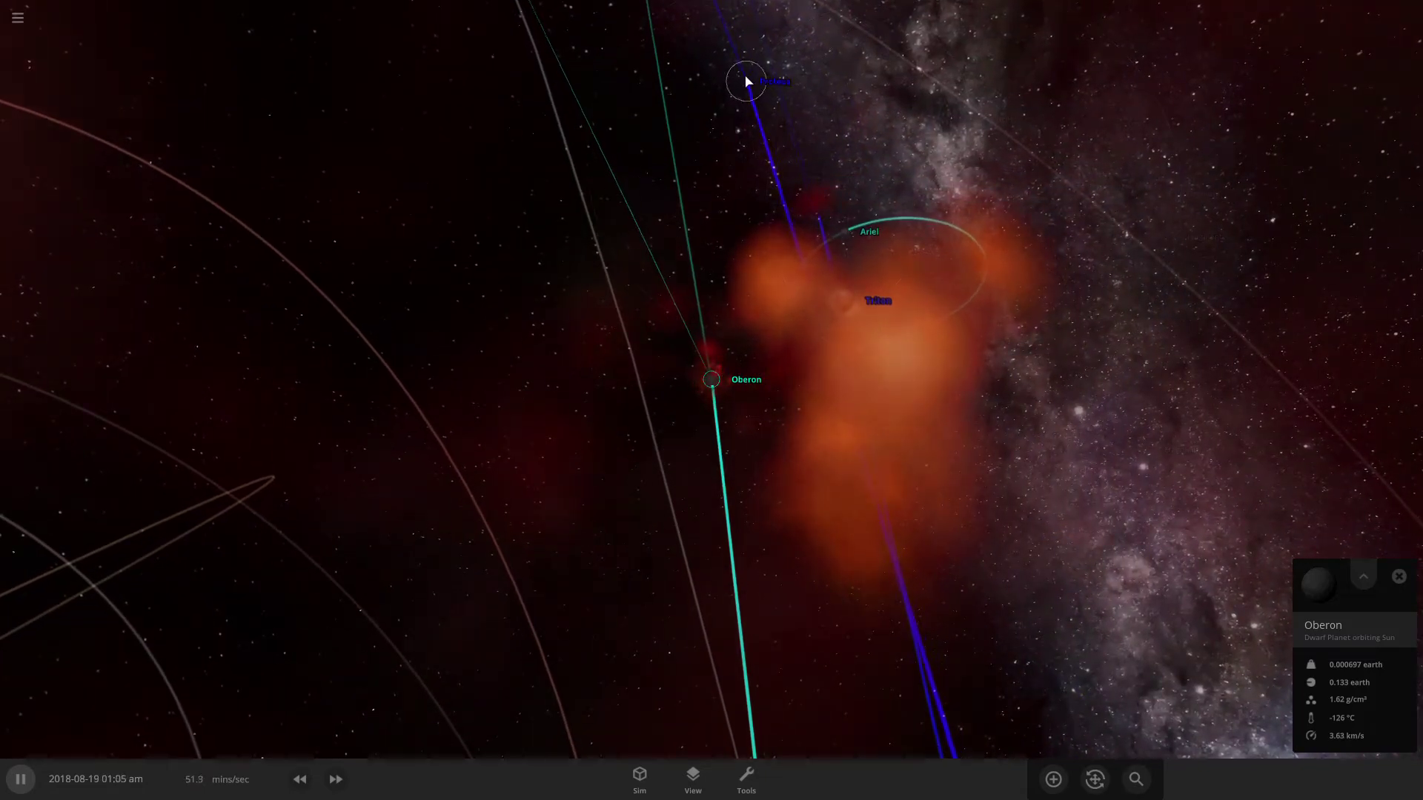
{"action": "left_click_drag", "start_coordinate": [882, 311], "coordinate": [978, 327]}
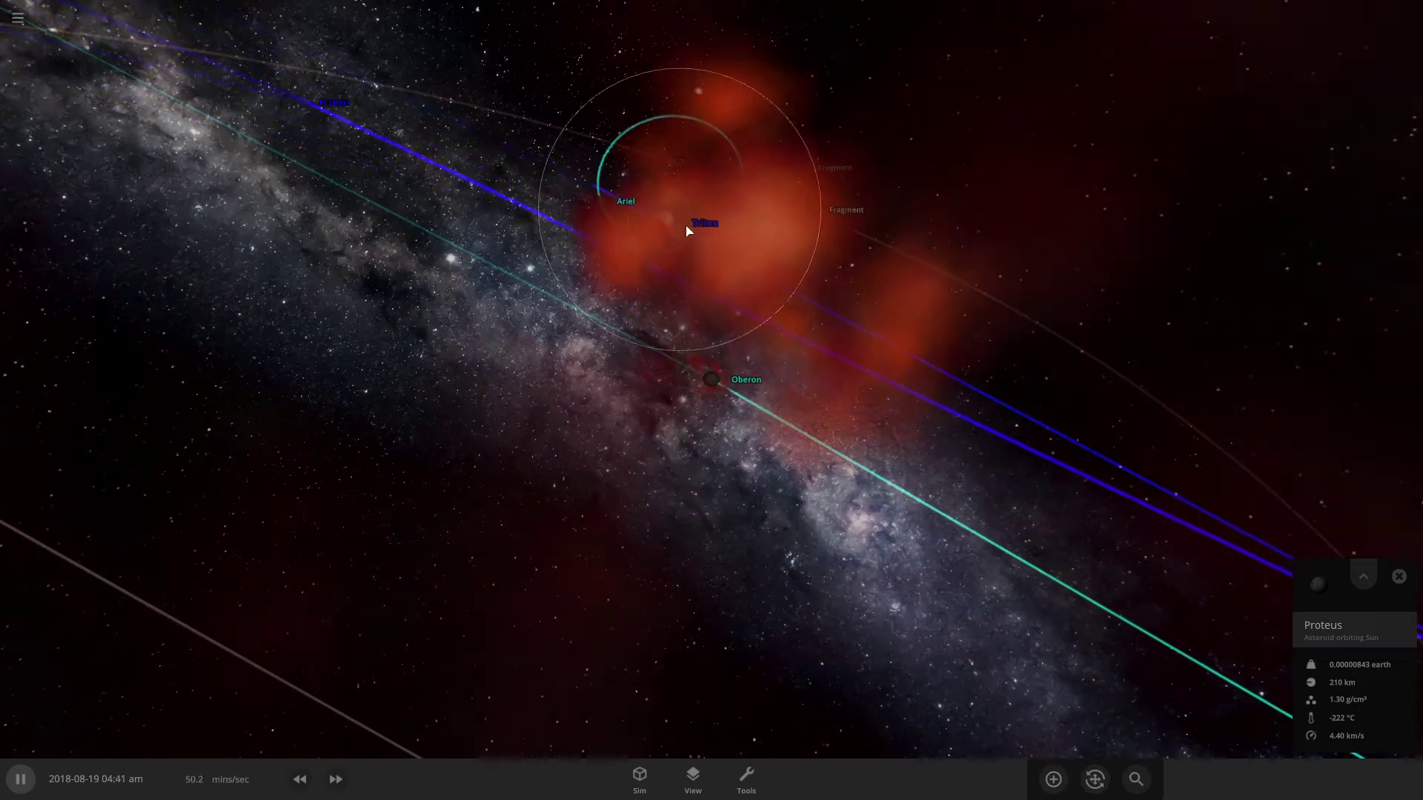
Focus on the Fragment body, view its overview details, then close the panel
{"action": "double_click", "coordinate": [716, 378]}
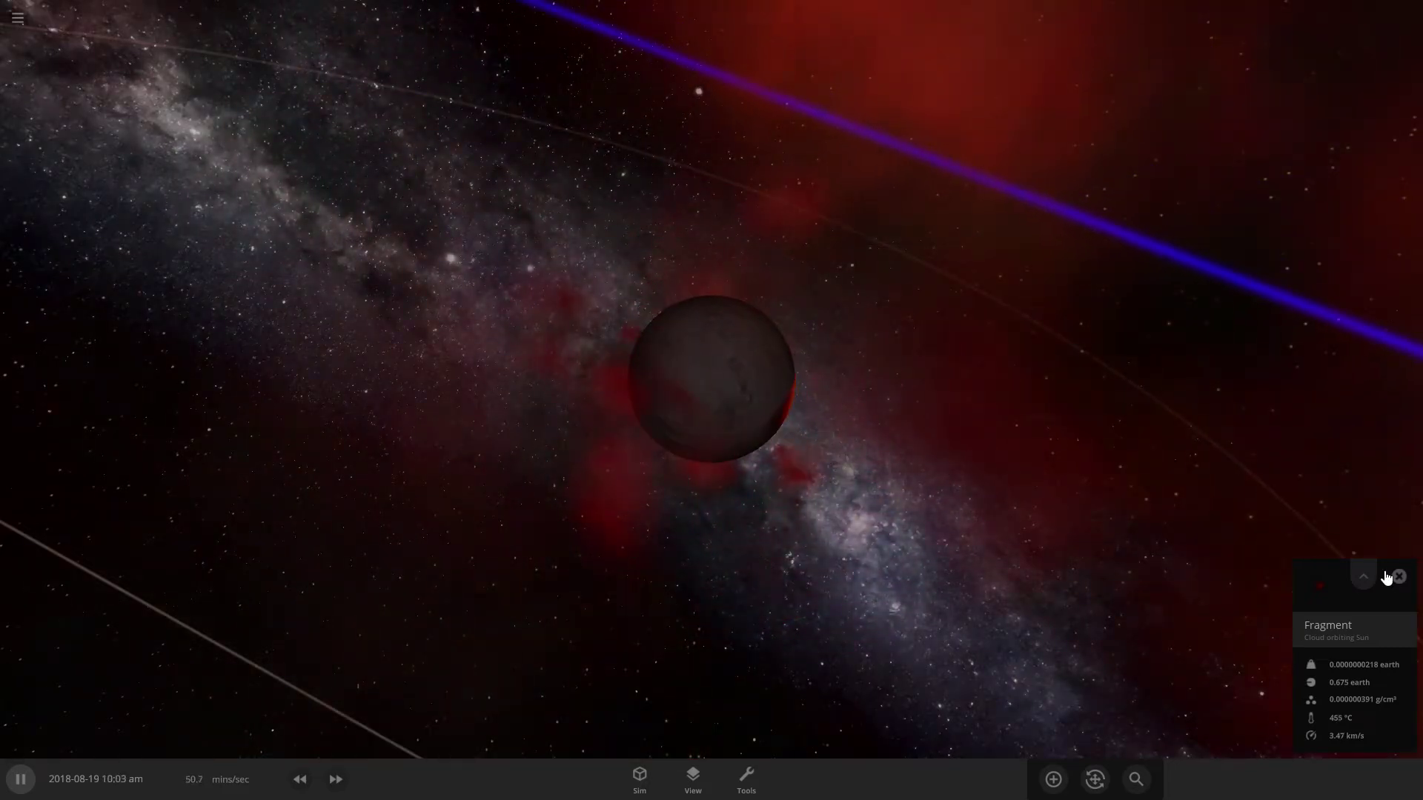
{"action": "left_click", "coordinate": [1373, 569]}
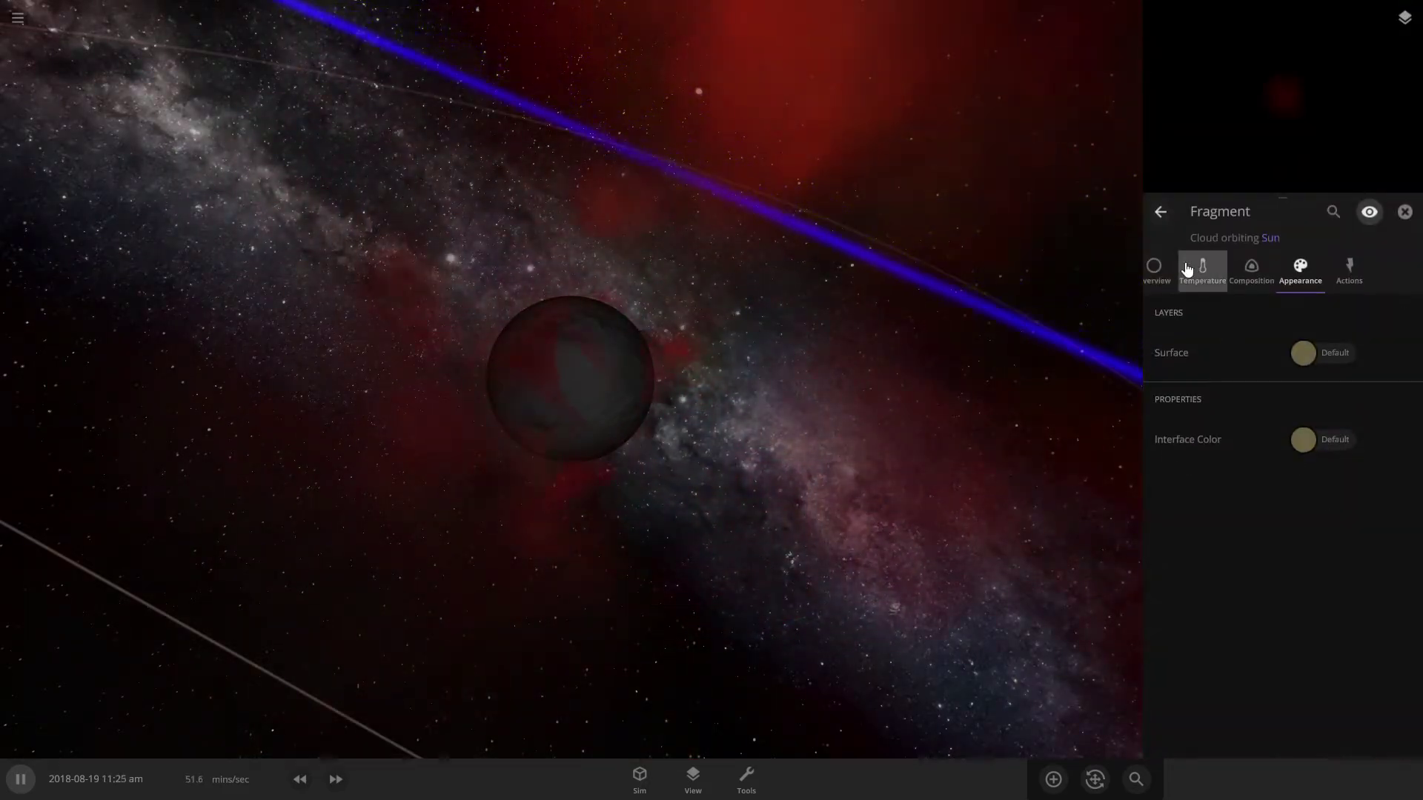
{"action": "left_click", "coordinate": [1178, 272]}
{"action": "left_click", "coordinate": [308, 423]}
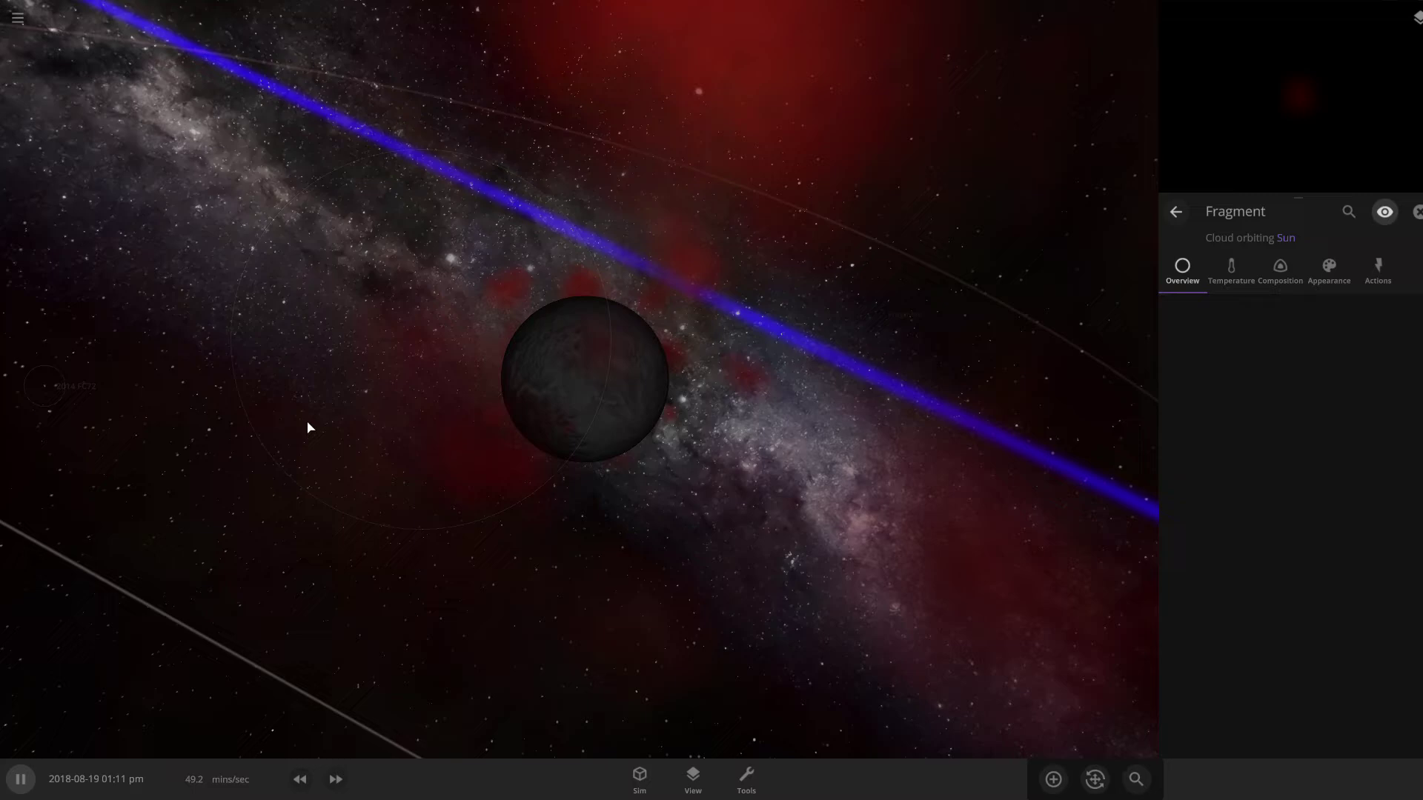
Select Oberon and show its overview properties
{"action": "left_click", "coordinate": [743, 379]}
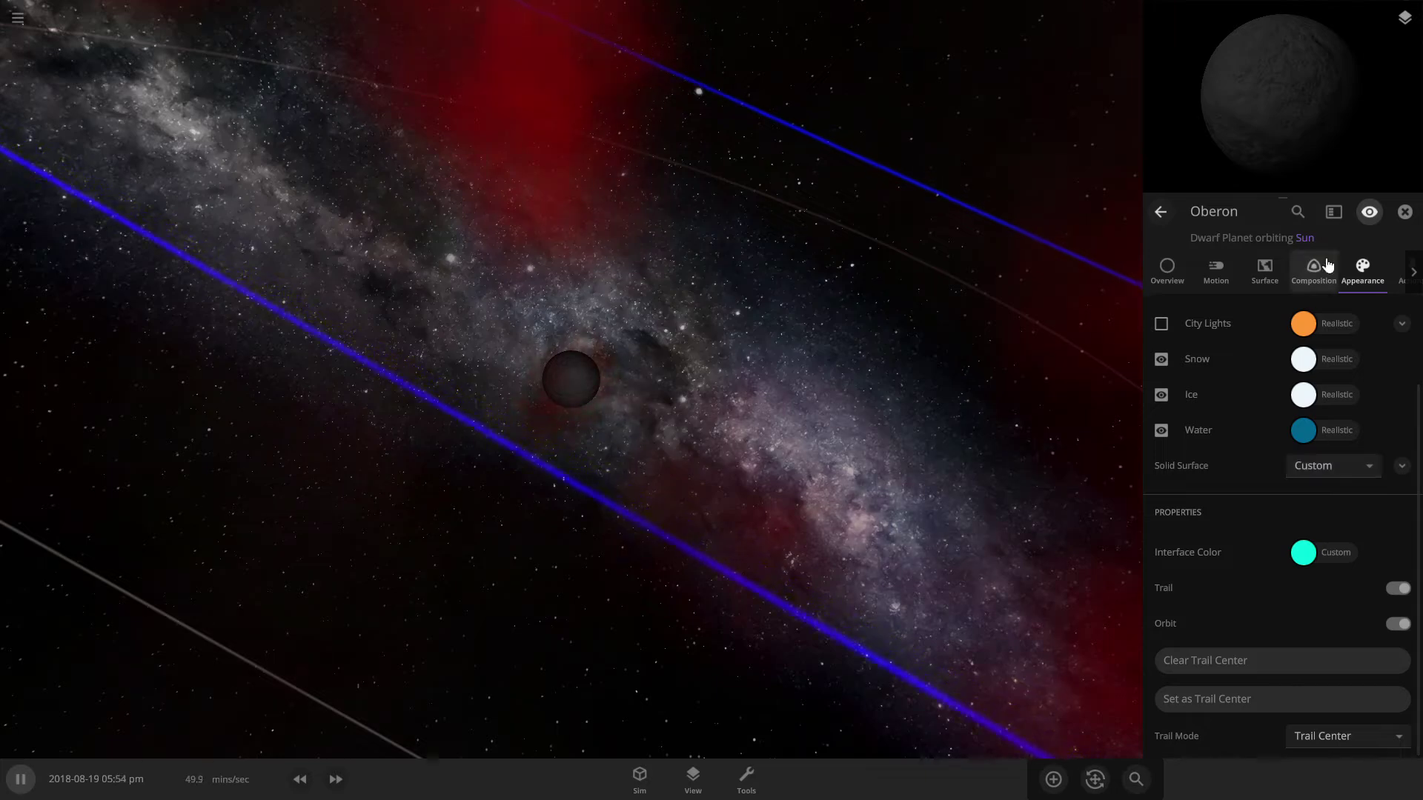
{"action": "left_click", "coordinate": [1167, 270]}
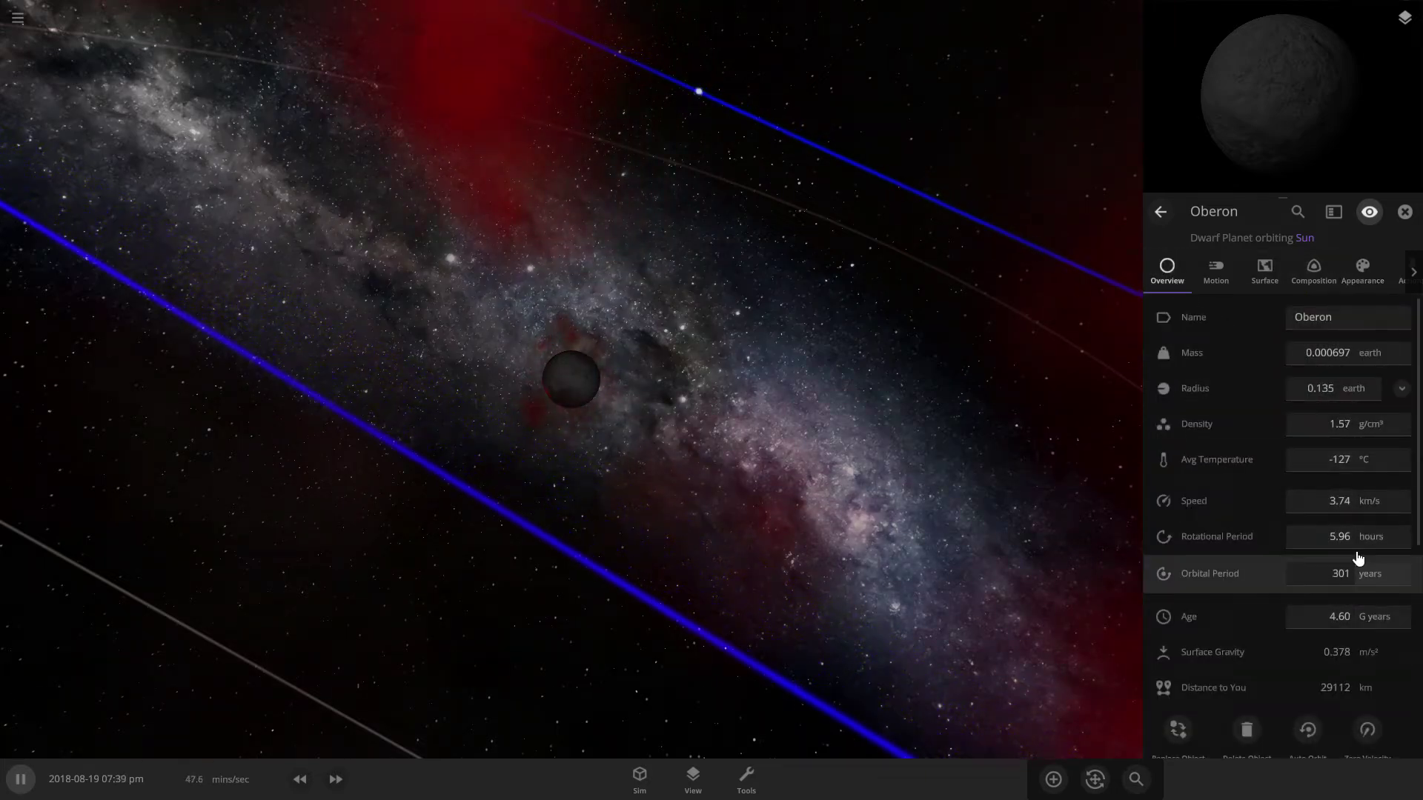
{"action": "mouse_move", "coordinate": [1340, 535]}
{"action": "scroll", "coordinate": [466, 472], "scroll_direction": "down", "scroll_amount": 5}
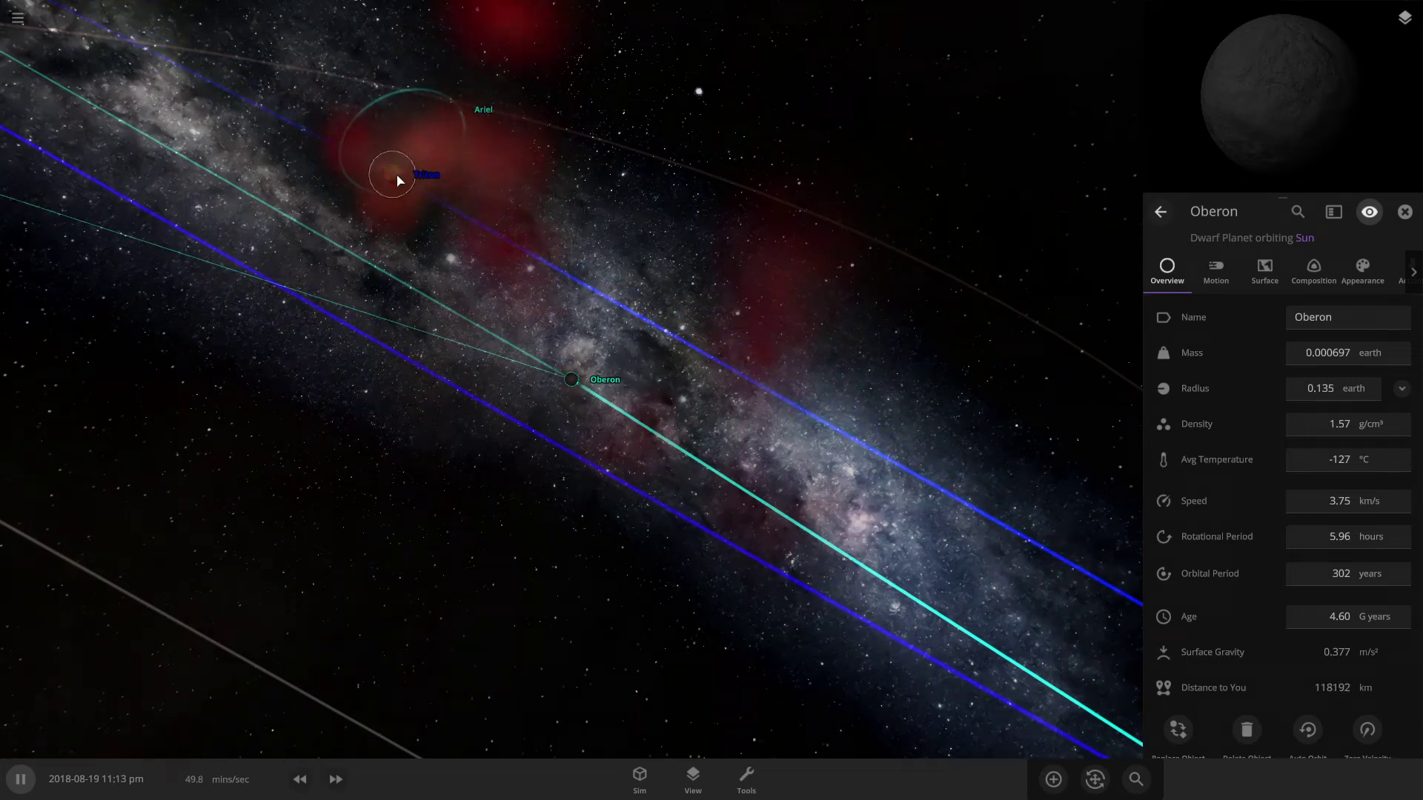
Check Triton's and Proteus's properties, then centre the camera on Triton
{"action": "left_click", "coordinate": [395, 176]}
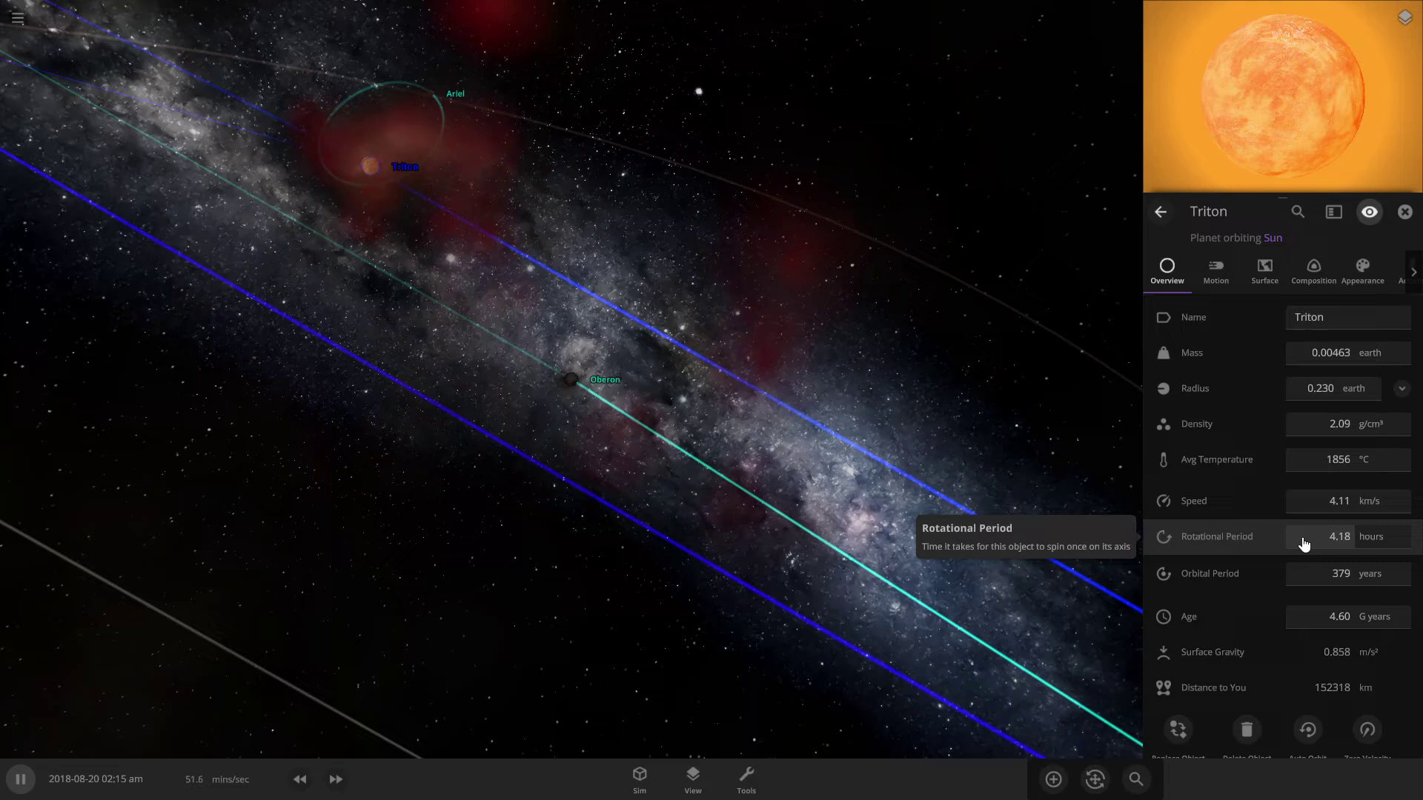
{"action": "scroll", "coordinate": [313, 158], "scroll_direction": "down", "scroll_amount": 2}
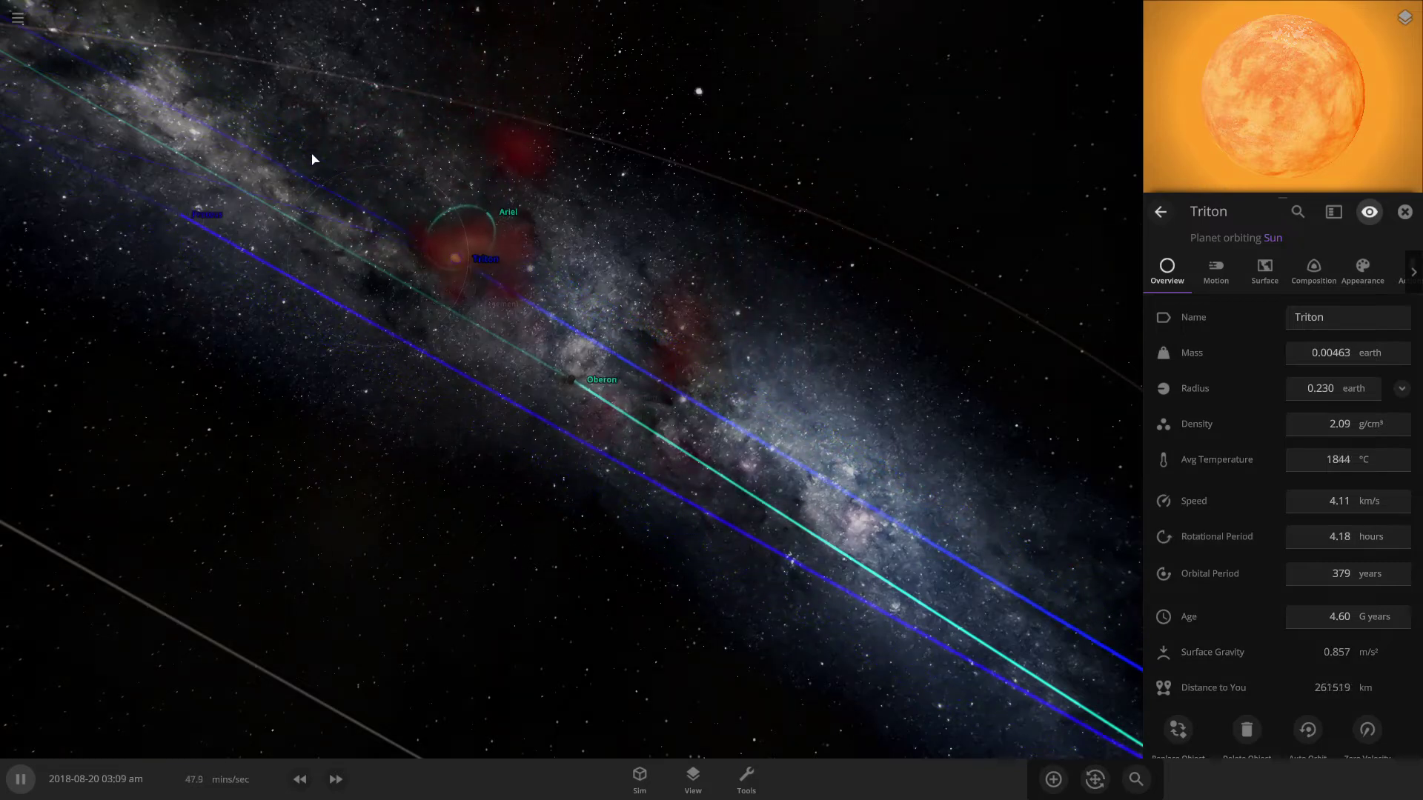
{"action": "left_click", "coordinate": [201, 222]}
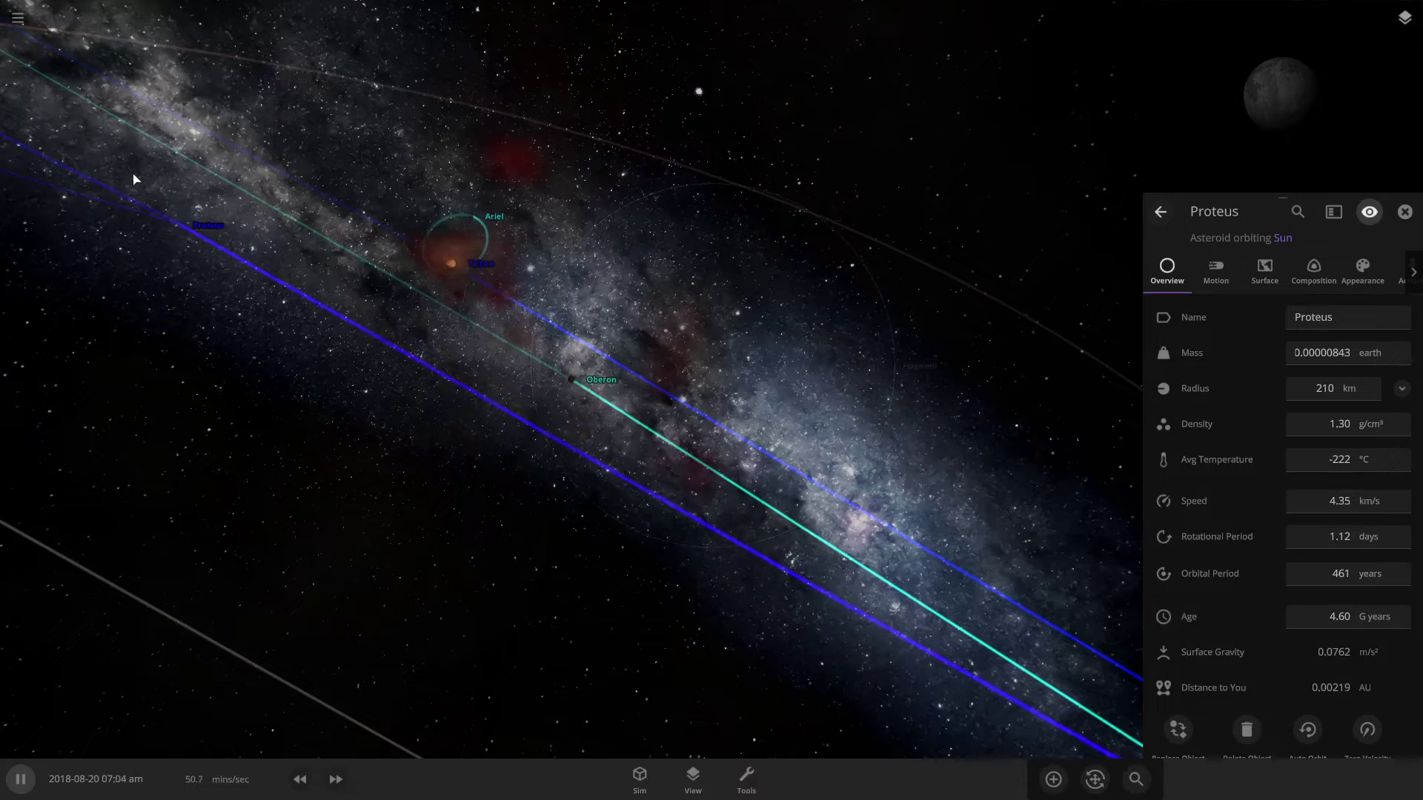
{"action": "left_click_drag", "start_coordinate": [417, 155], "coordinate": [292, 113]}
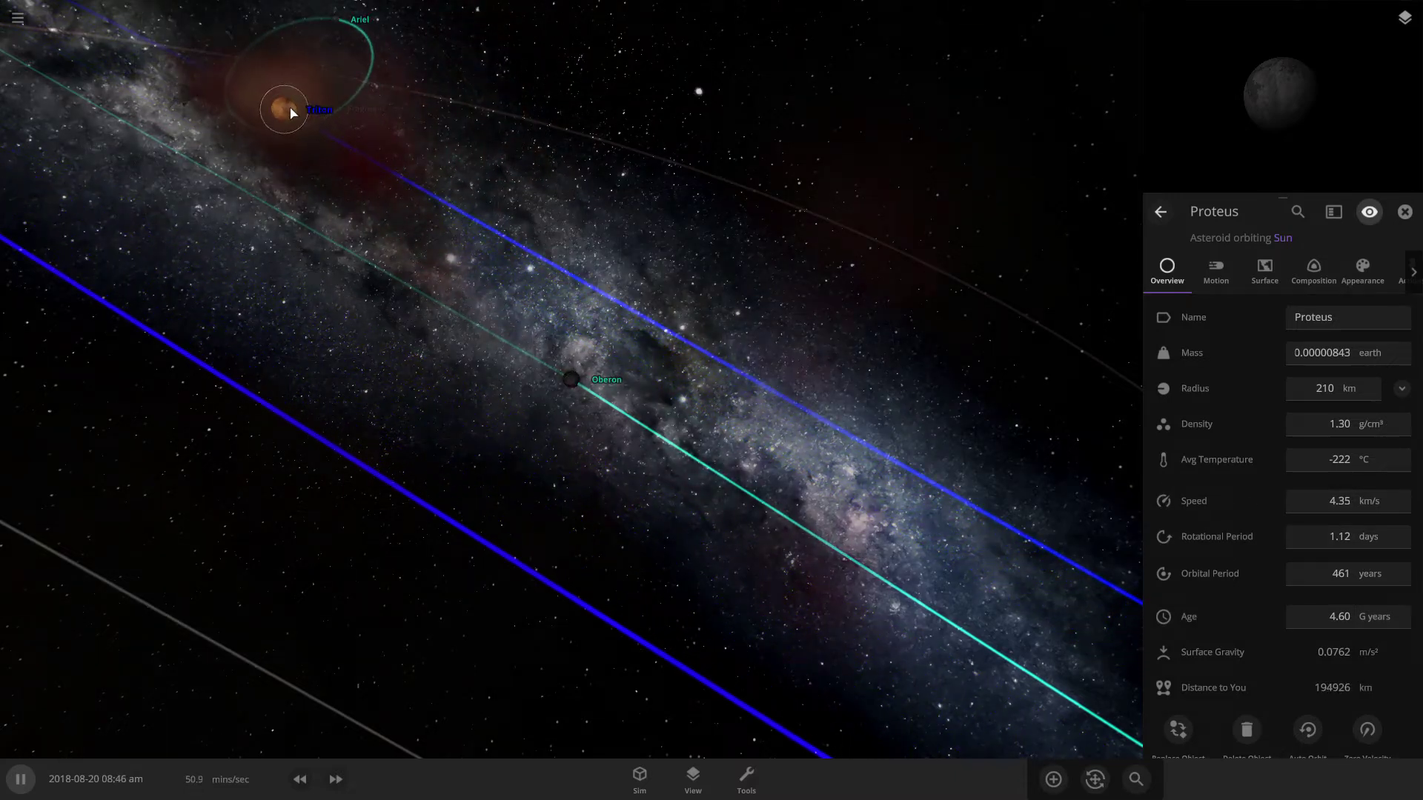
{"action": "double_click", "coordinate": [289, 110]}
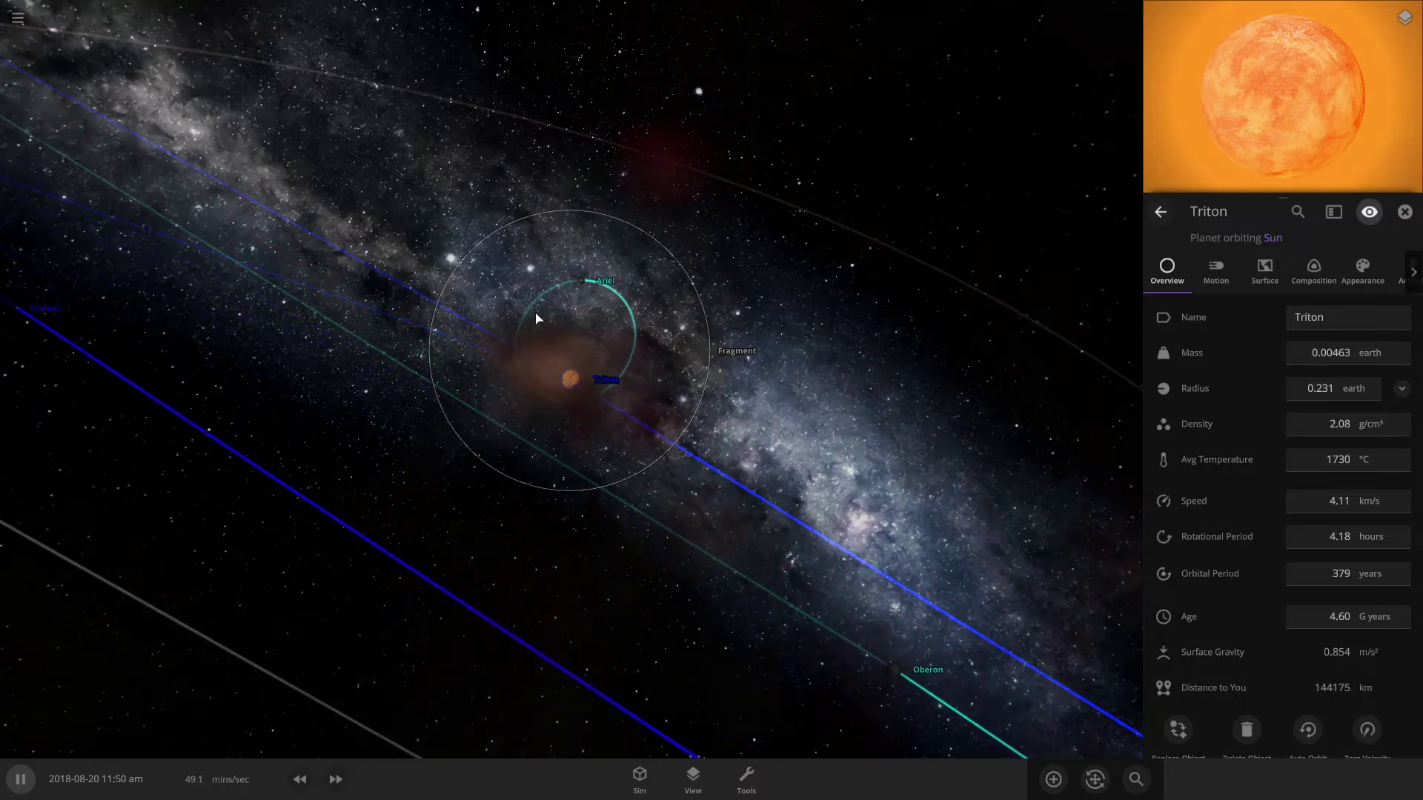
Rotate around the glowing Triton and zoom in close on Ariel's orbit
{"action": "left_click_drag", "start_coordinate": [378, 263], "coordinate": [448, 282]}
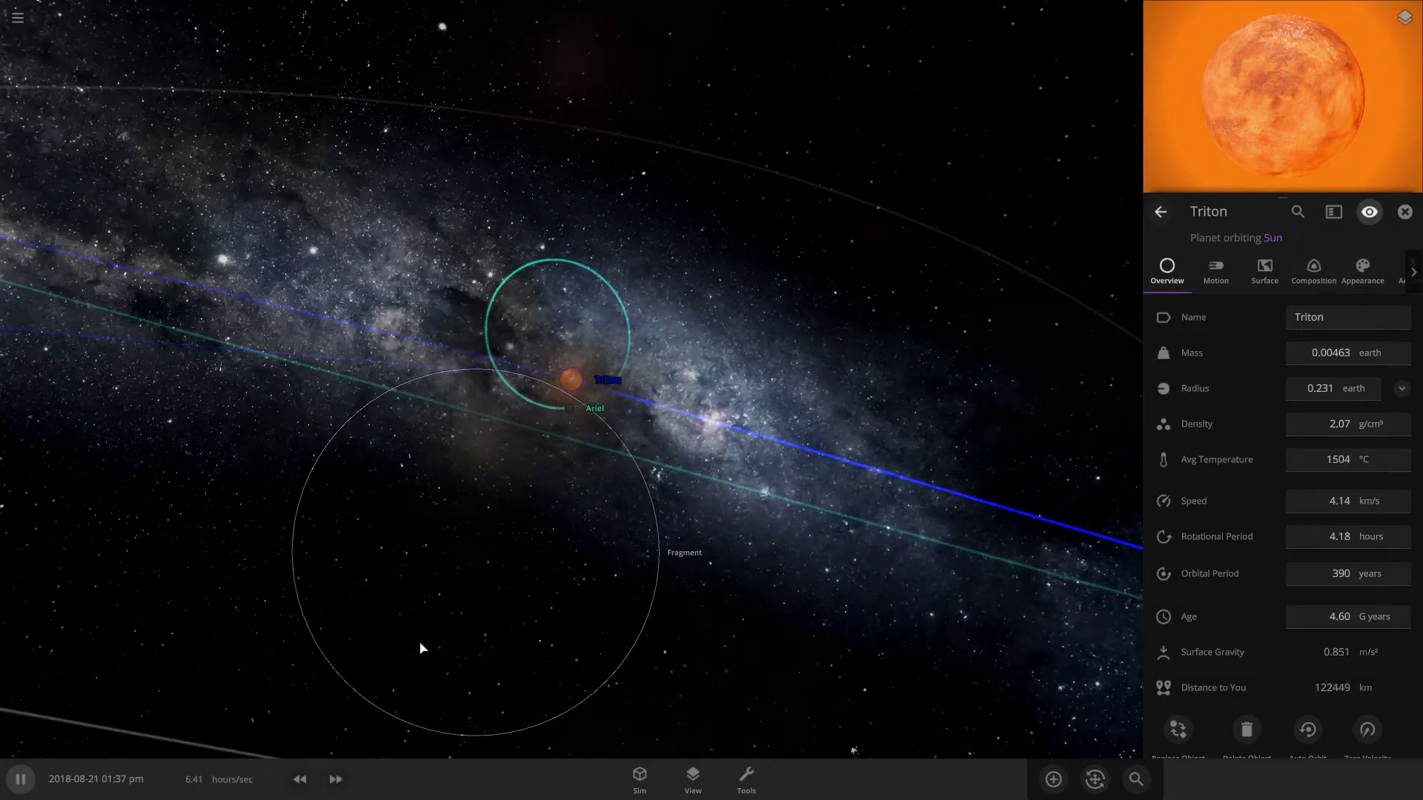
{"action": "scroll", "coordinate": [460, 602], "scroll_direction": "down", "scroll_amount": 3}
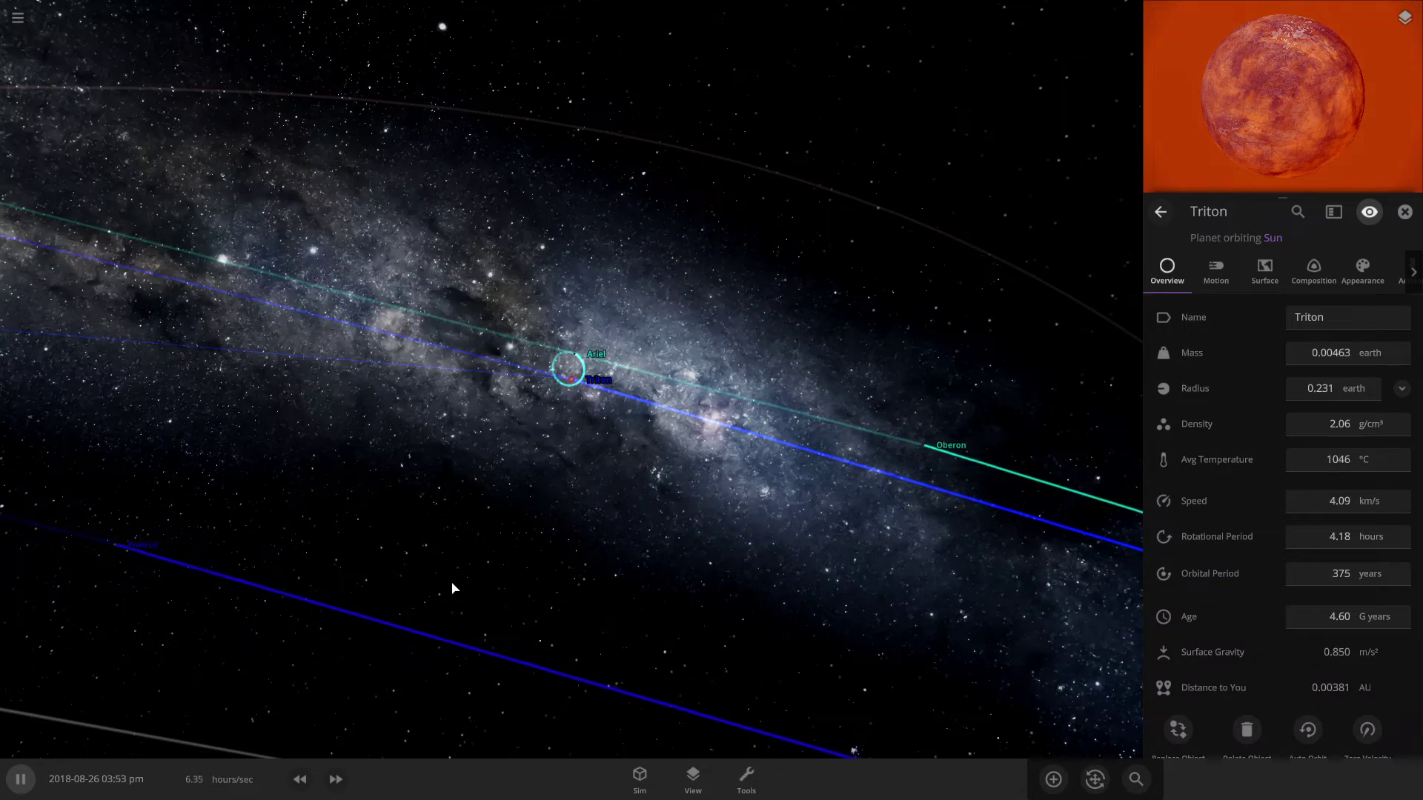
{"action": "scroll", "coordinate": [575, 352], "scroll_direction": "up", "scroll_amount": 5}
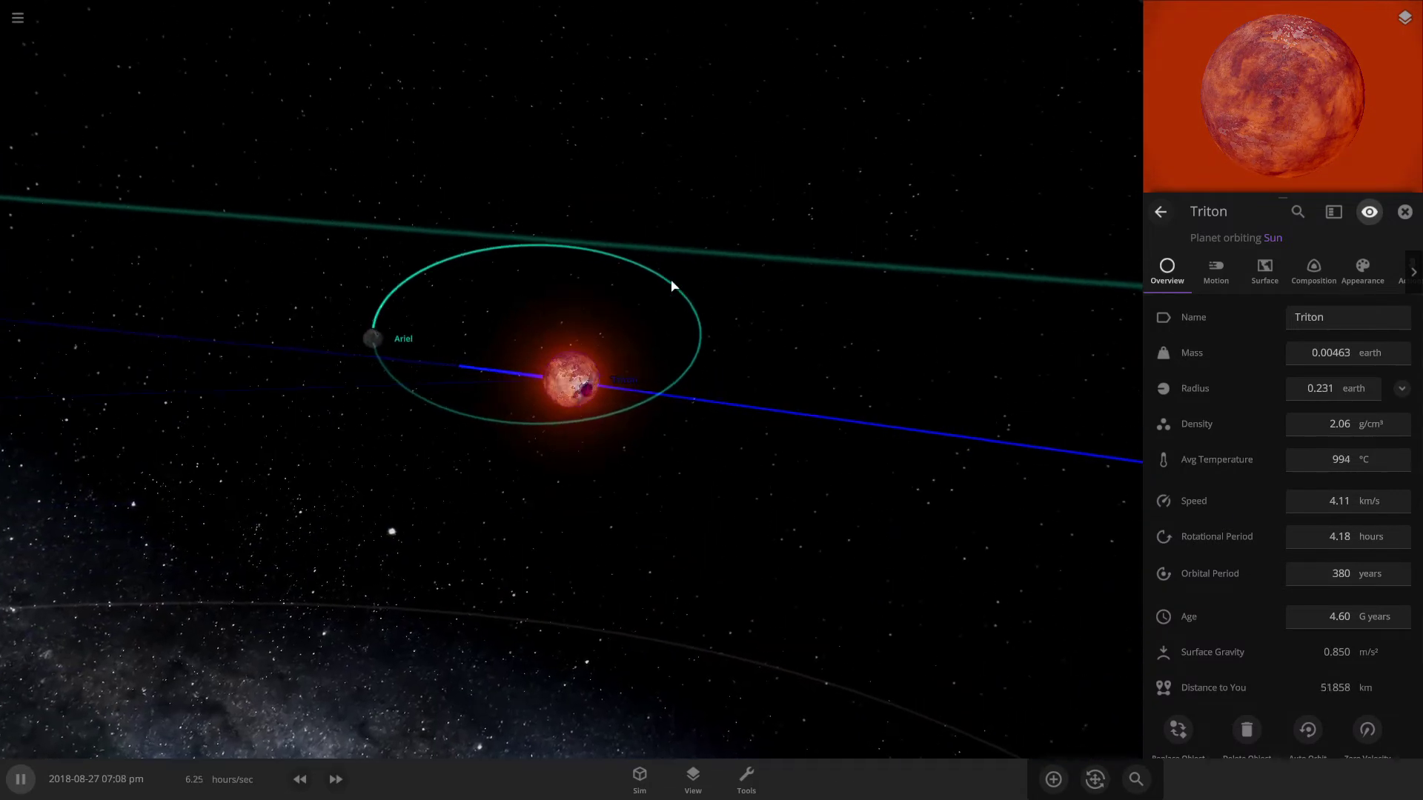
Raise the simulation speed two notches and zoom around Triton
{"action": "left_click", "coordinate": [336, 779]}
{"action": "left_click", "coordinate": [337, 782]}
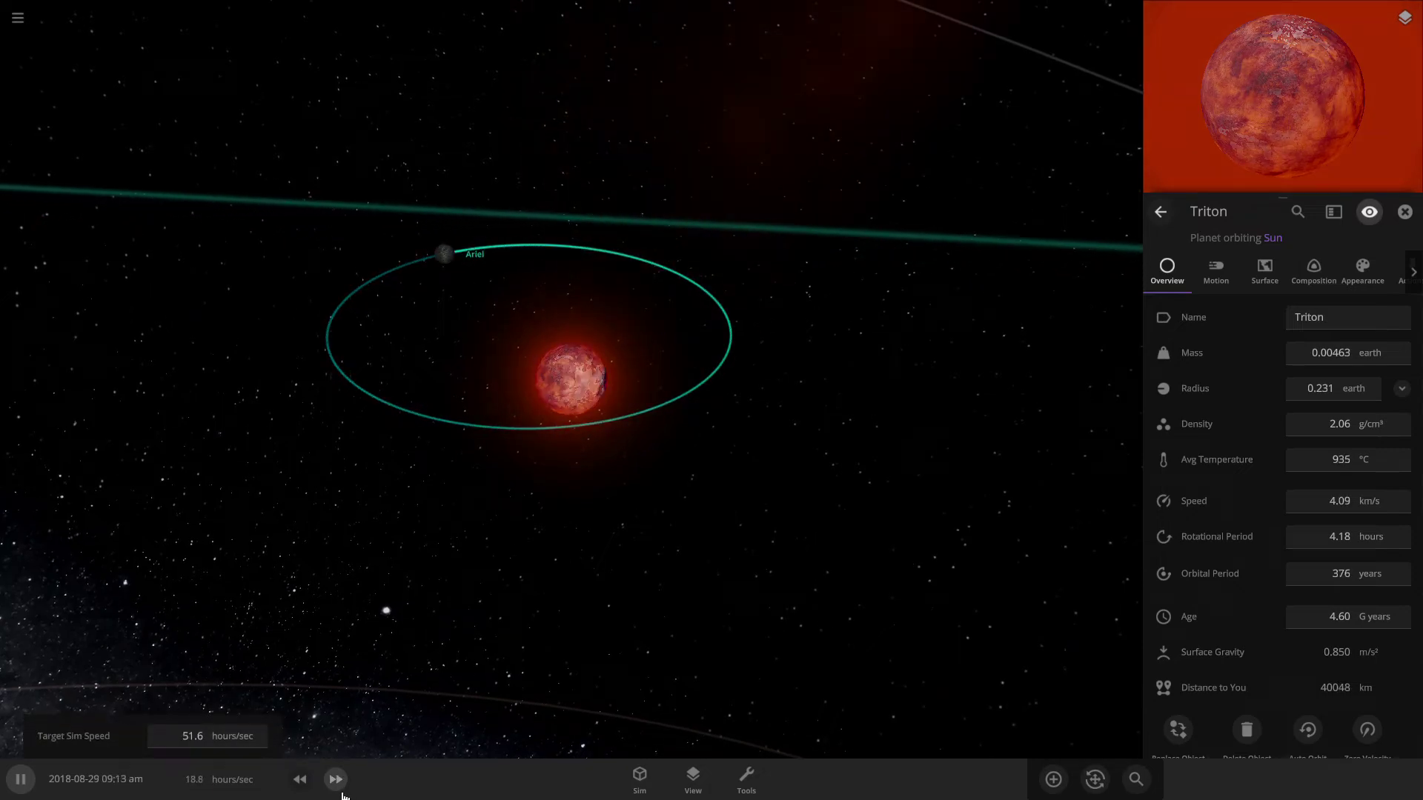
{"action": "scroll", "coordinate": [560, 585], "scroll_direction": "down", "scroll_amount": 5}
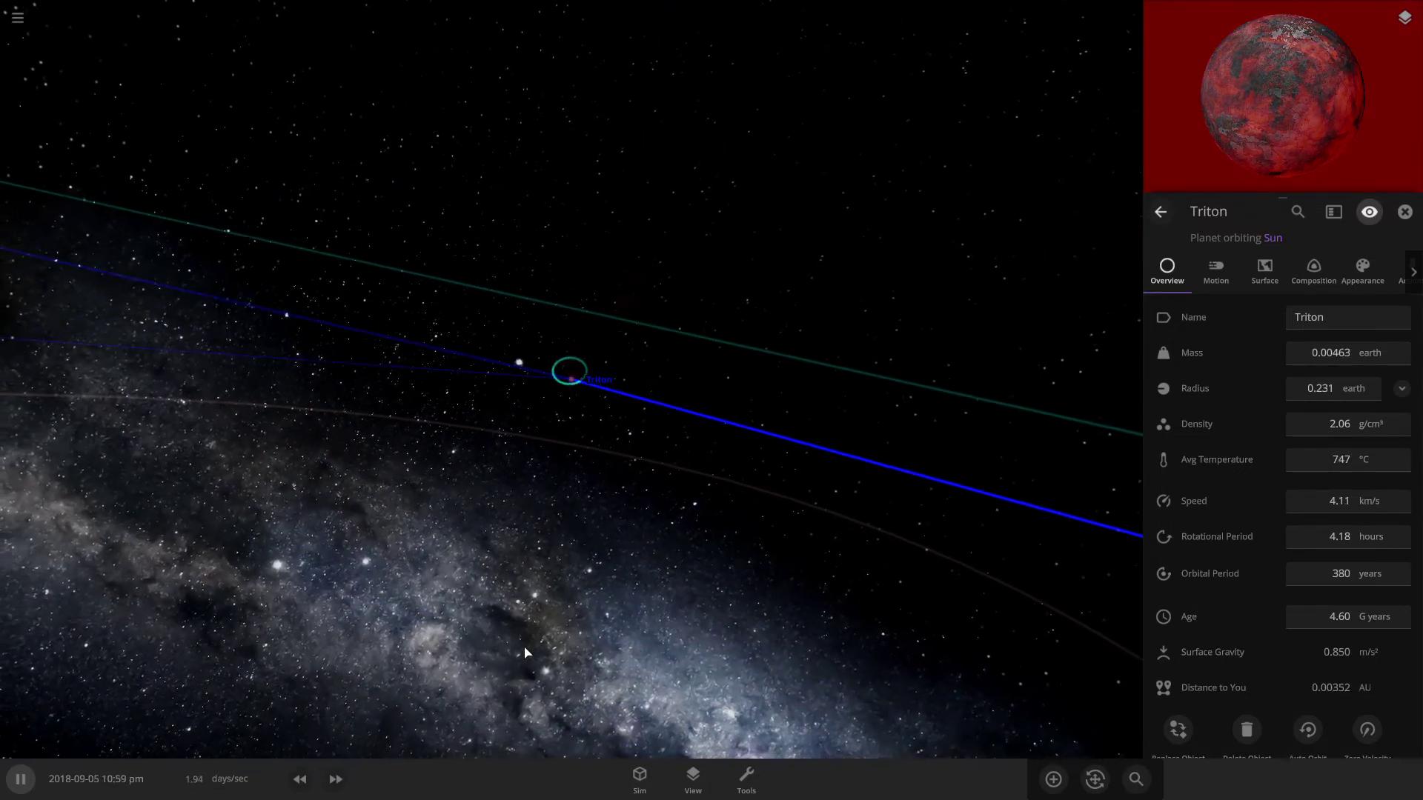
{"action": "scroll", "coordinate": [526, 652], "scroll_direction": "down", "scroll_amount": 2}
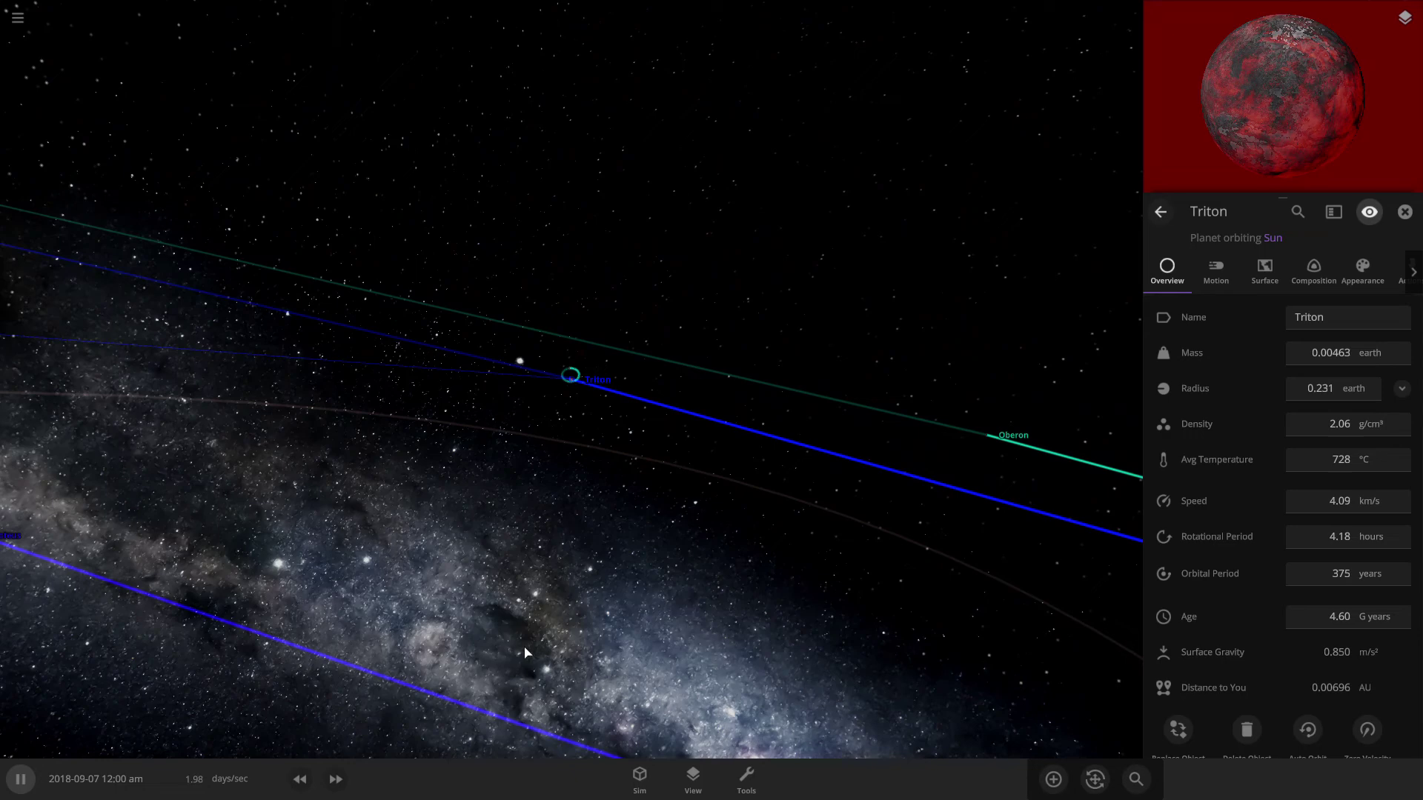
{"action": "scroll", "coordinate": [596, 466], "scroll_direction": "up", "scroll_amount": 8}
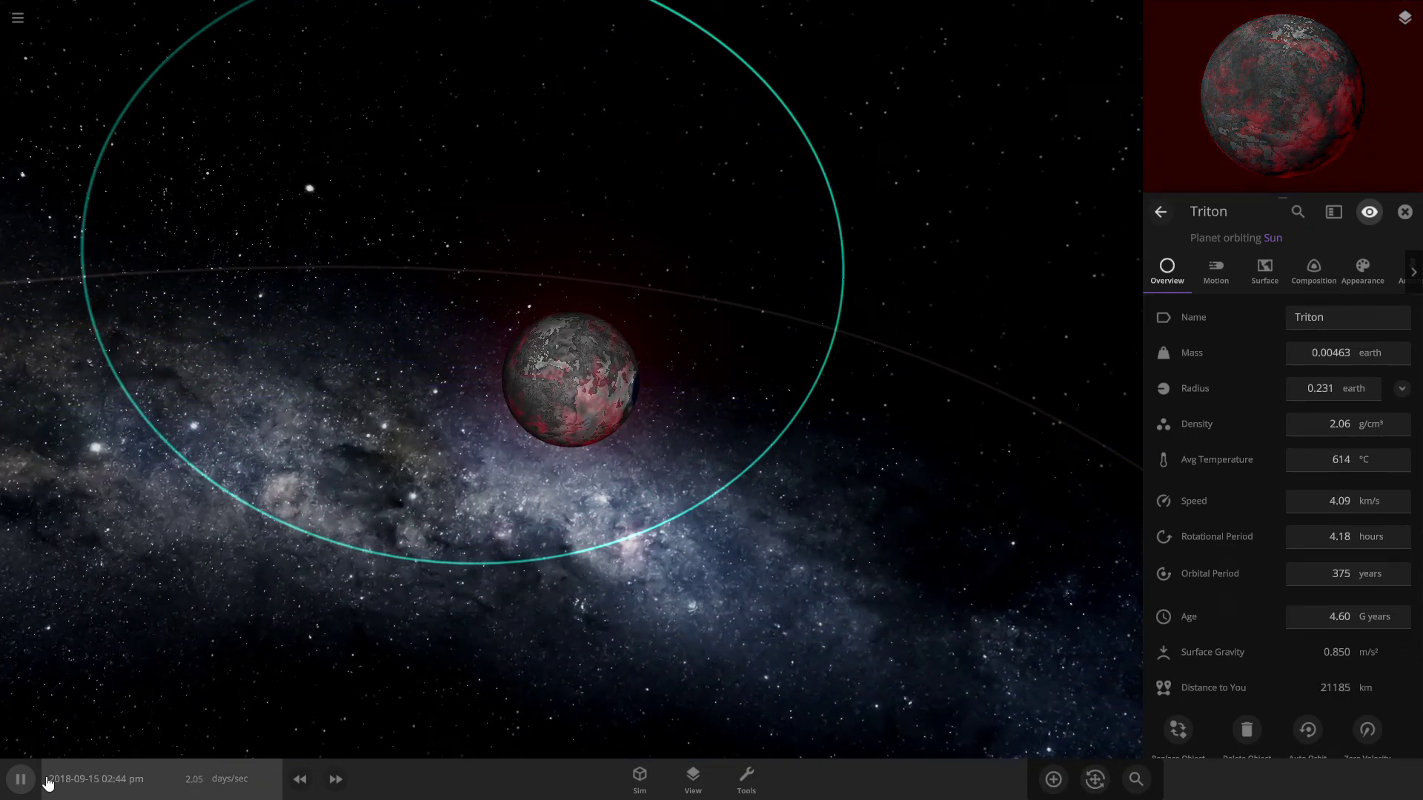
{"action": "scroll", "coordinate": [600, 518], "scroll_direction": "down", "scroll_amount": 3}
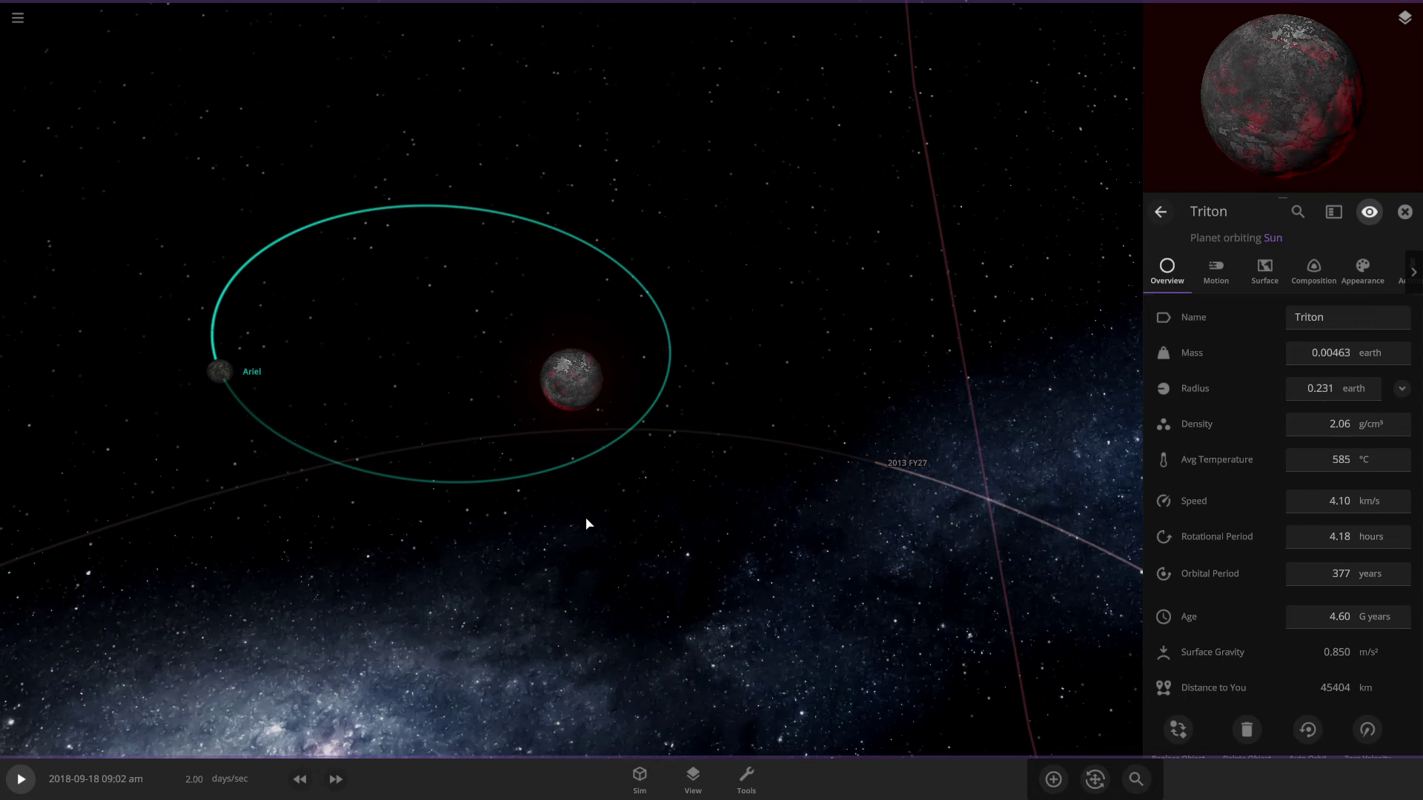
Zoom out and back in to frame Ariel orbiting Triton, now cooled to 585 °C
{"action": "scroll", "coordinate": [589, 482], "scroll_direction": "down", "scroll_amount": 3}
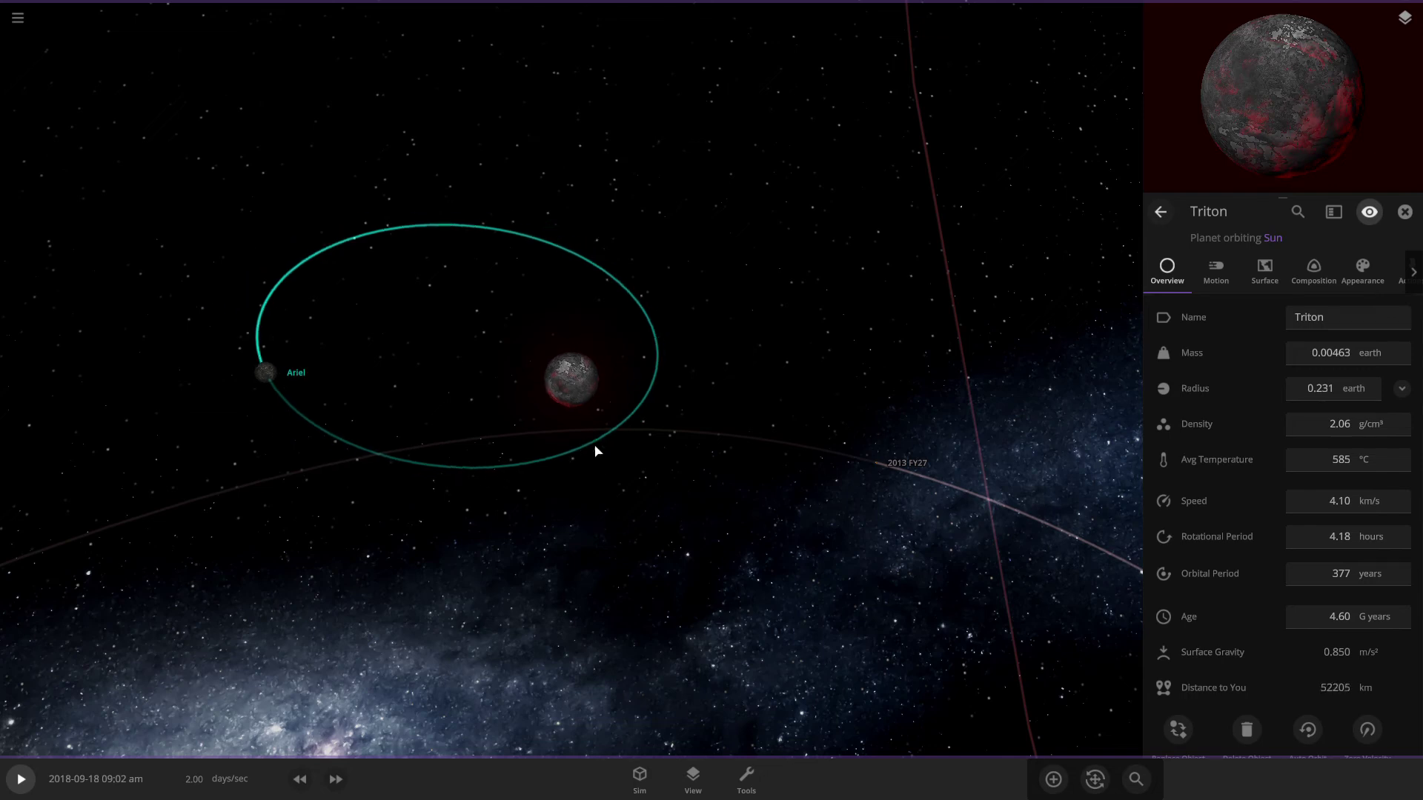
{"action": "scroll", "coordinate": [594, 448], "scroll_direction": "down", "scroll_amount": 3}
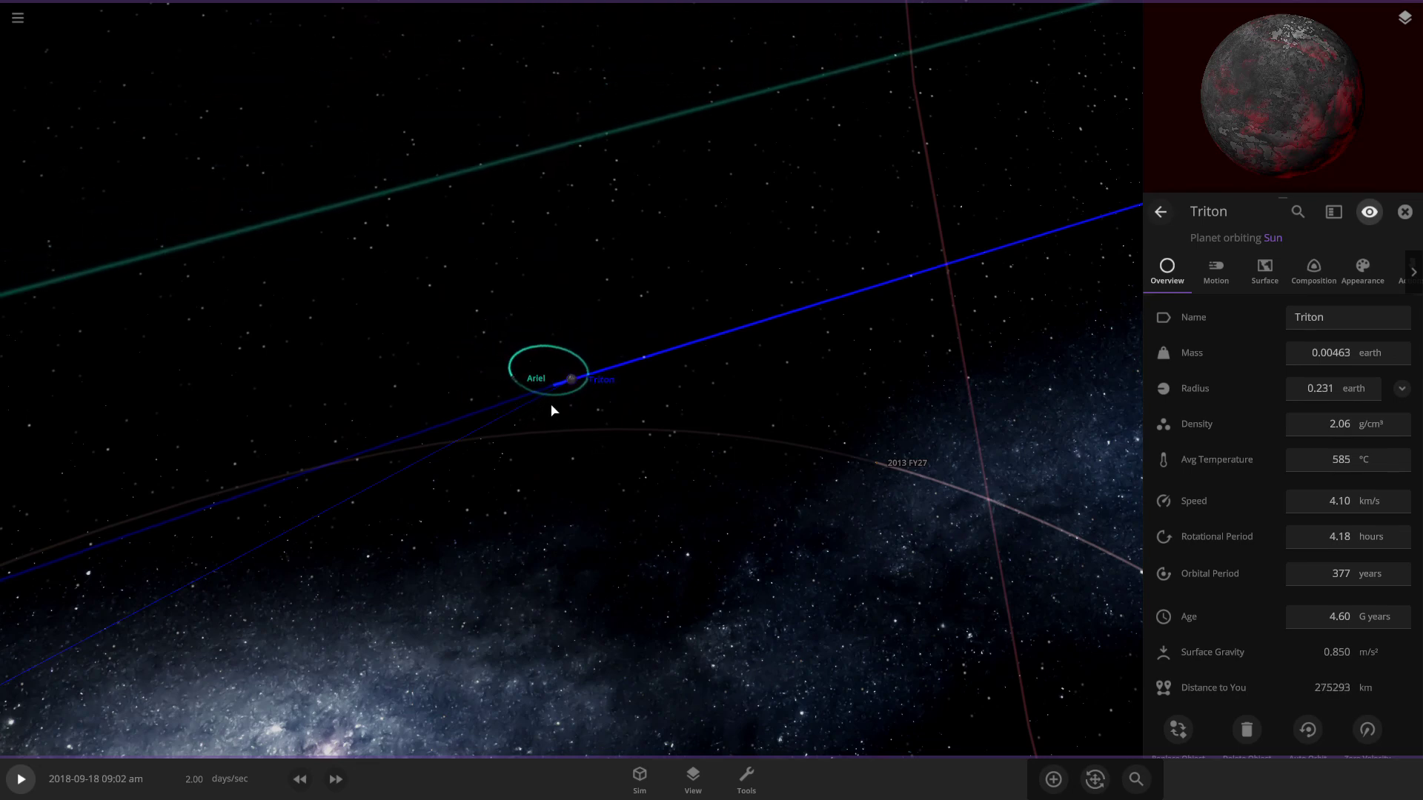
{"action": "scroll", "coordinate": [545, 400], "scroll_direction": "down", "scroll_amount": 3}
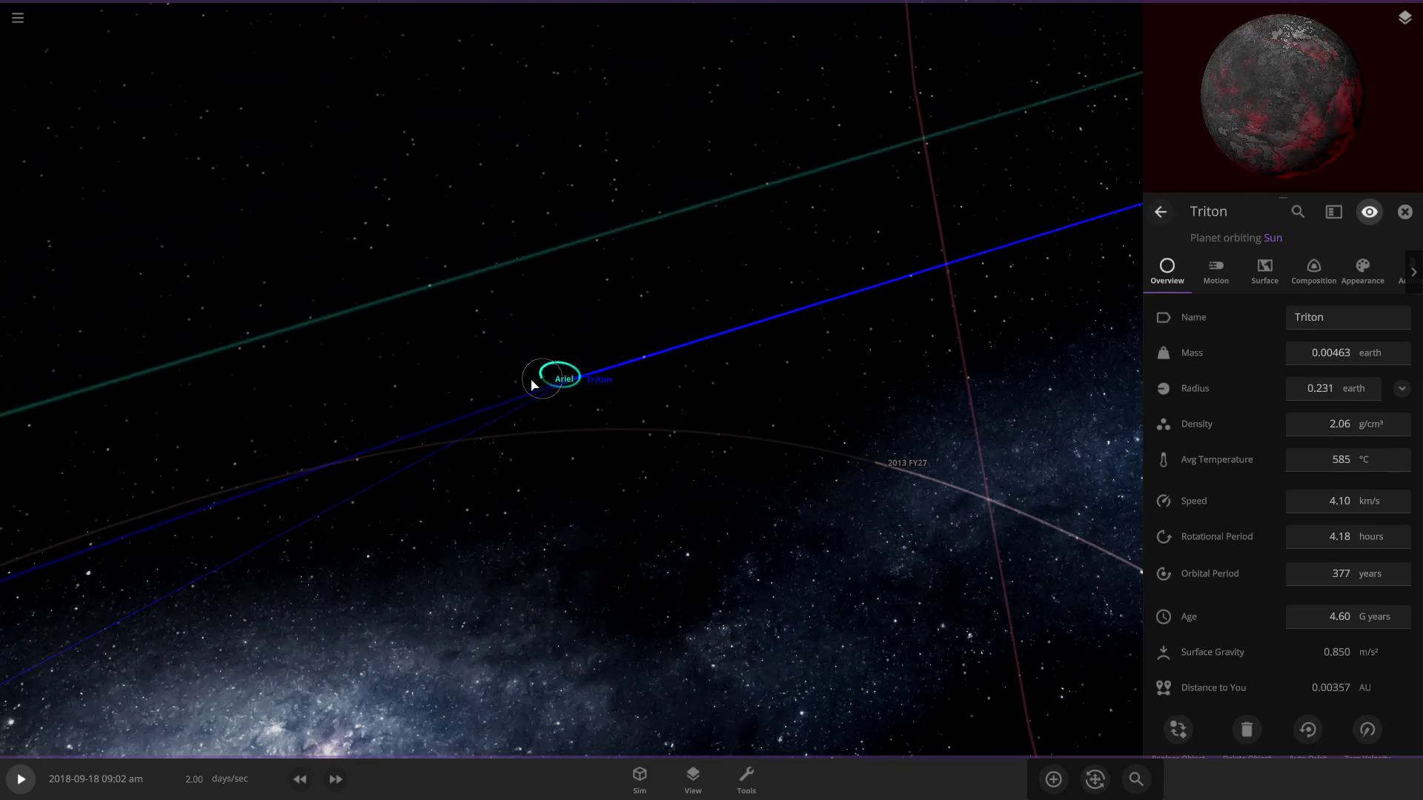
{"action": "scroll", "coordinate": [504, 371], "scroll_direction": "down", "scroll_amount": 2}
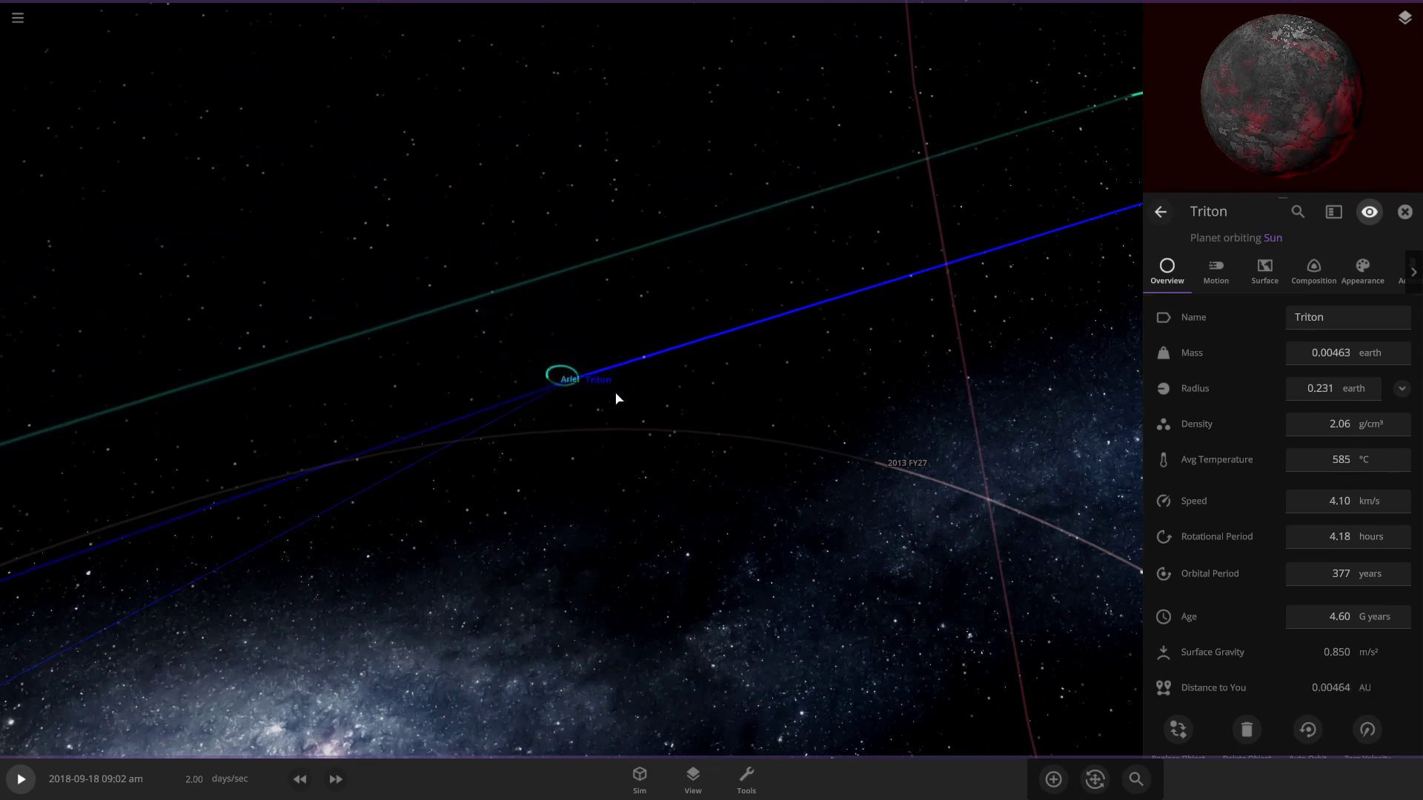
{"action": "scroll", "coordinate": [615, 398], "scroll_direction": "up", "scroll_amount": 3}
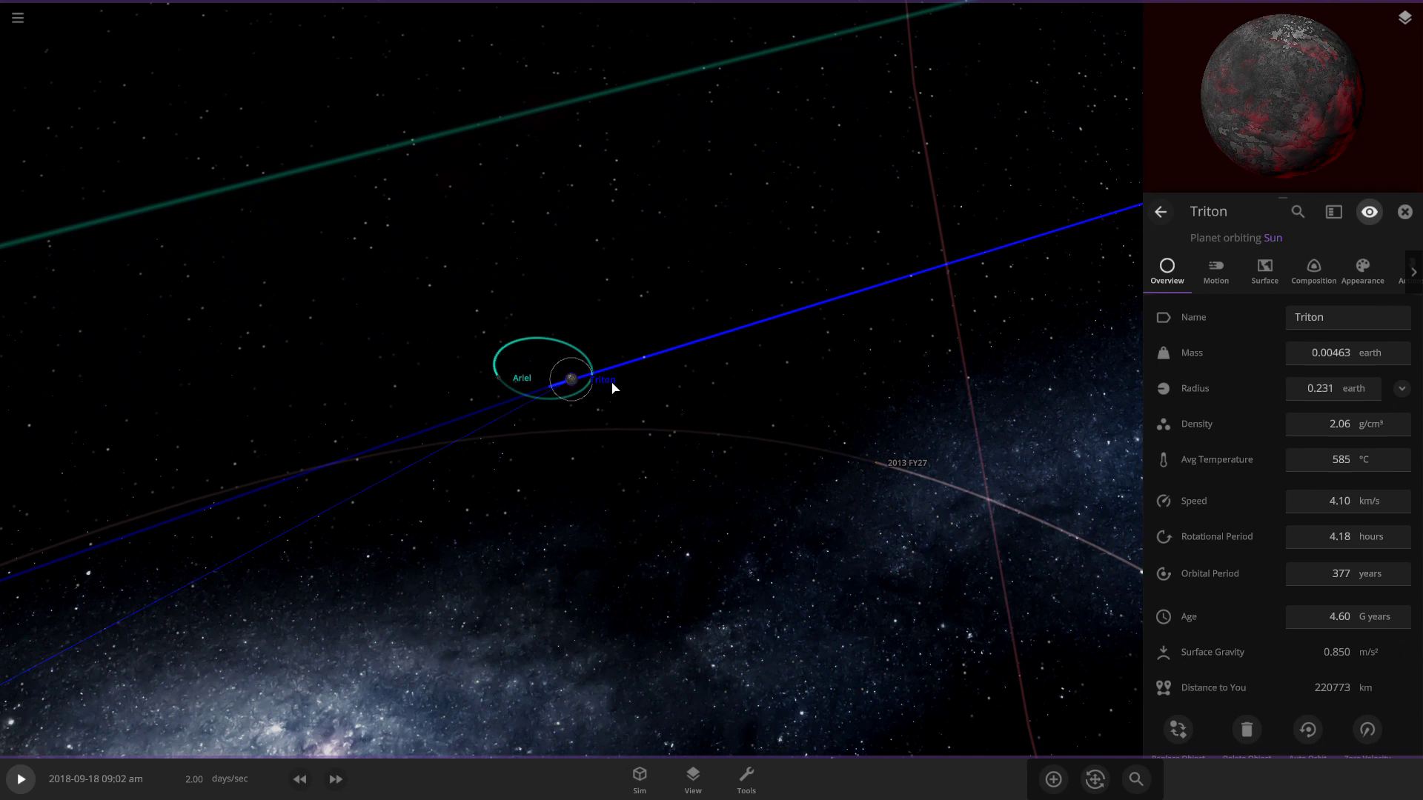
{"action": "scroll", "coordinate": [605, 363], "scroll_direction": "up", "scroll_amount": 4}
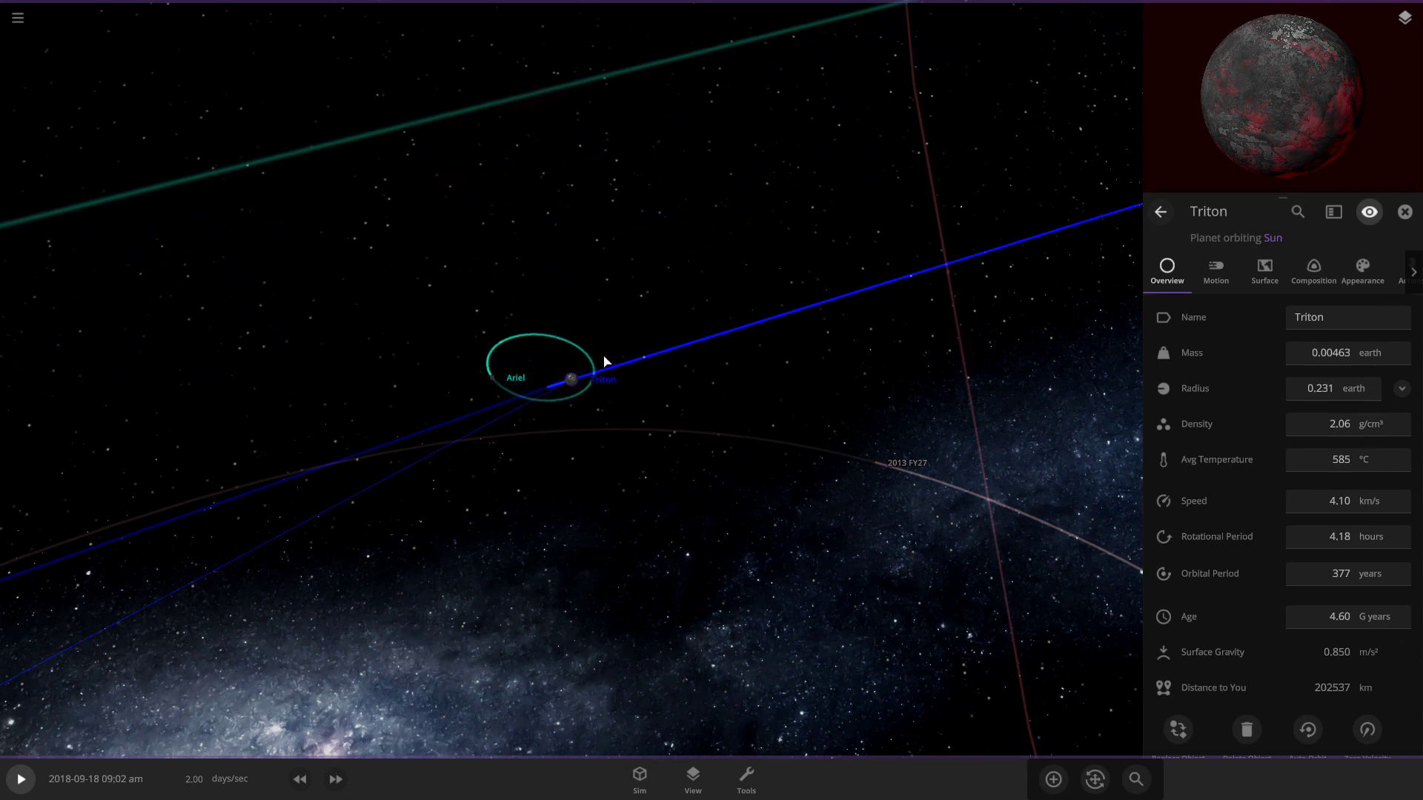